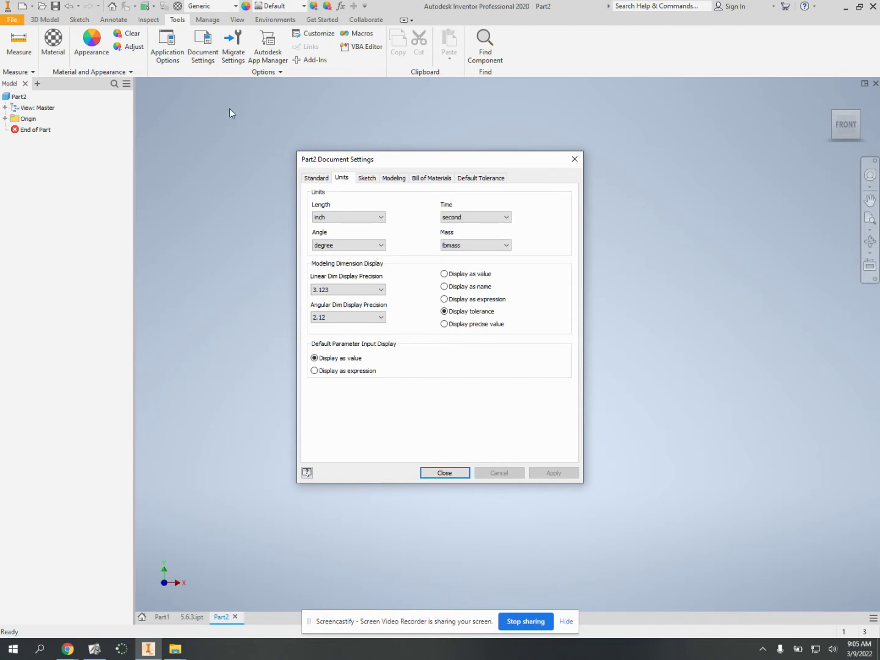
Step: Set the part's length unit to centimeter and its mass unit to gram, and apply the document settings
left_click(357, 217)
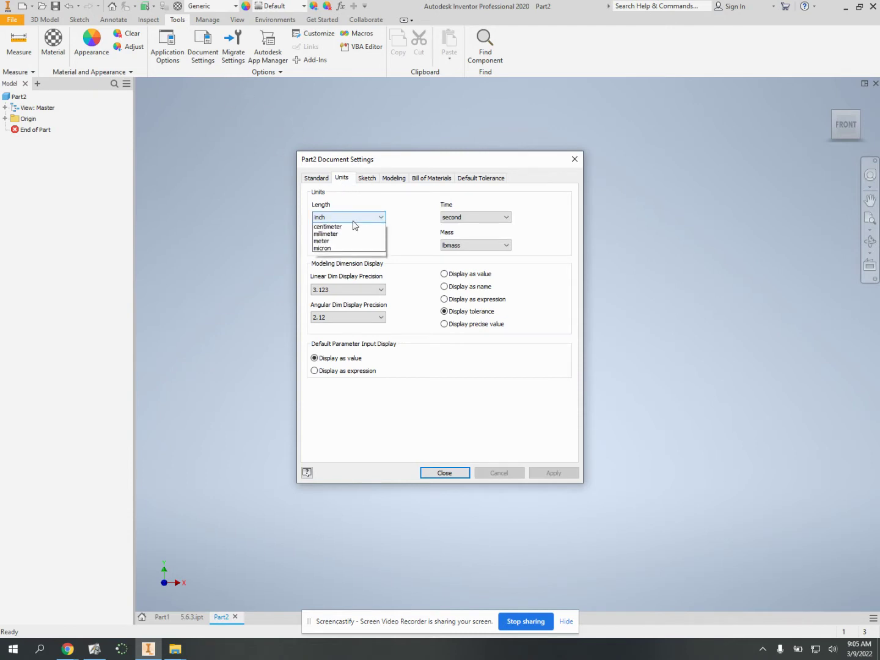
left_click(345, 243)
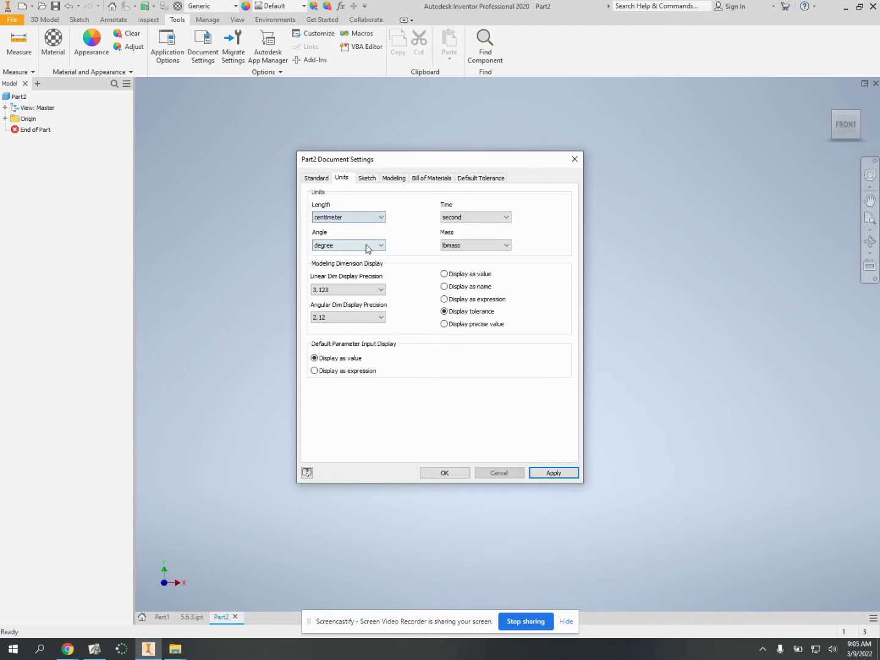
left_click(453, 247)
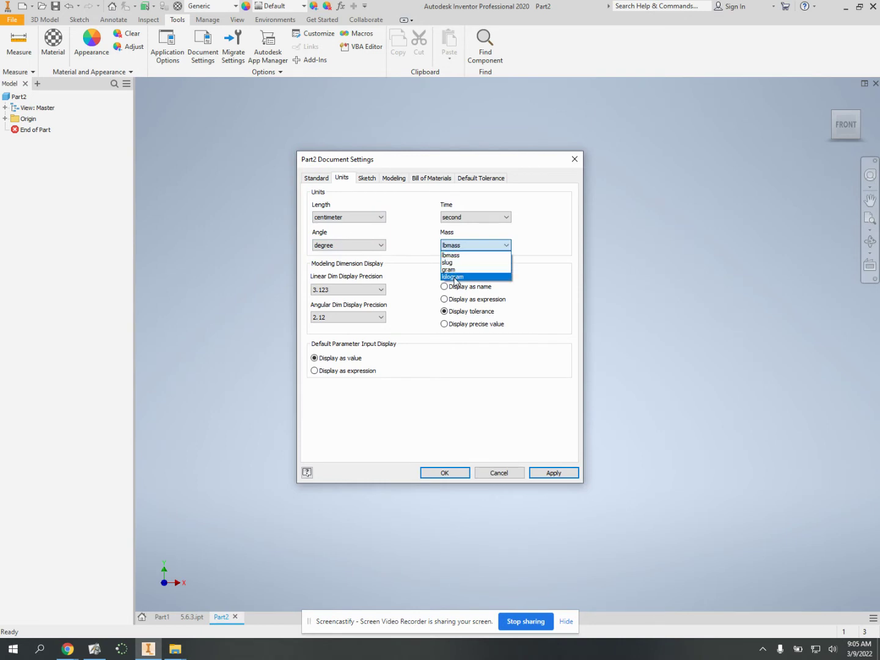
left_click(452, 270)
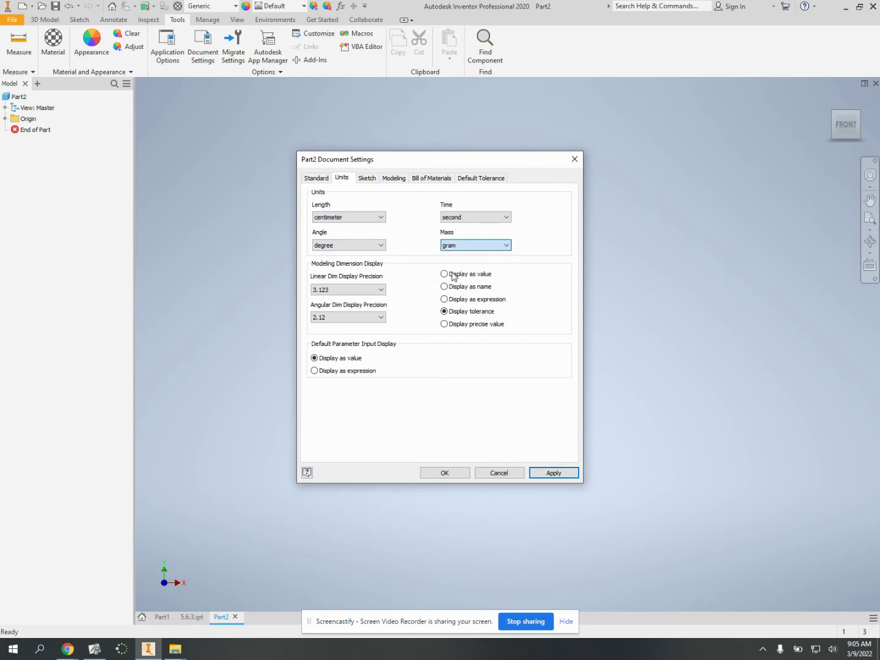
left_click(561, 475)
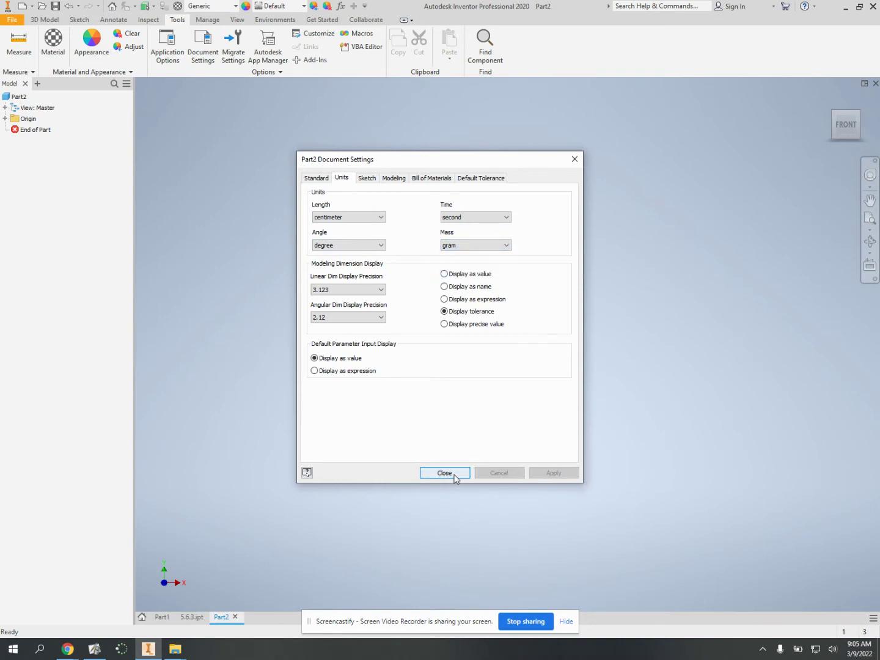
left_click(446, 473)
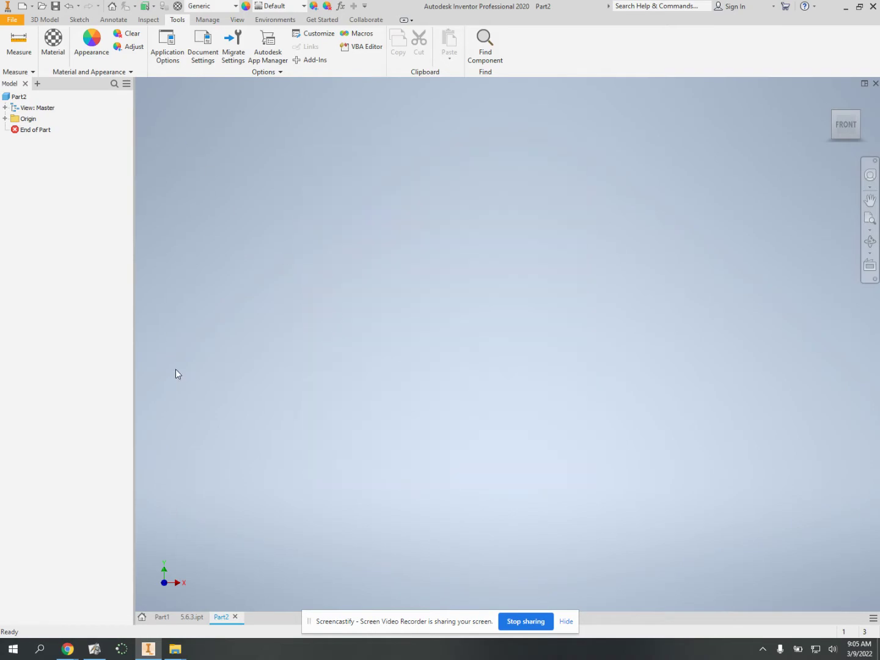
Step: Check the isometric reference drawing in ActivInspire, and start a 2D sketch on the XY plane back in Inventor
key("alt+Tab")
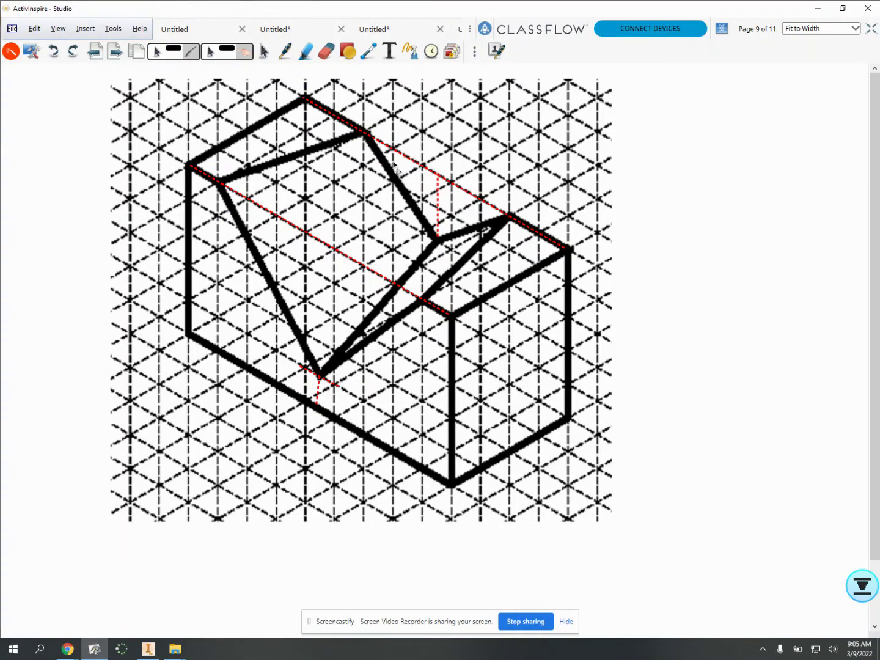
key("alt+Tab")
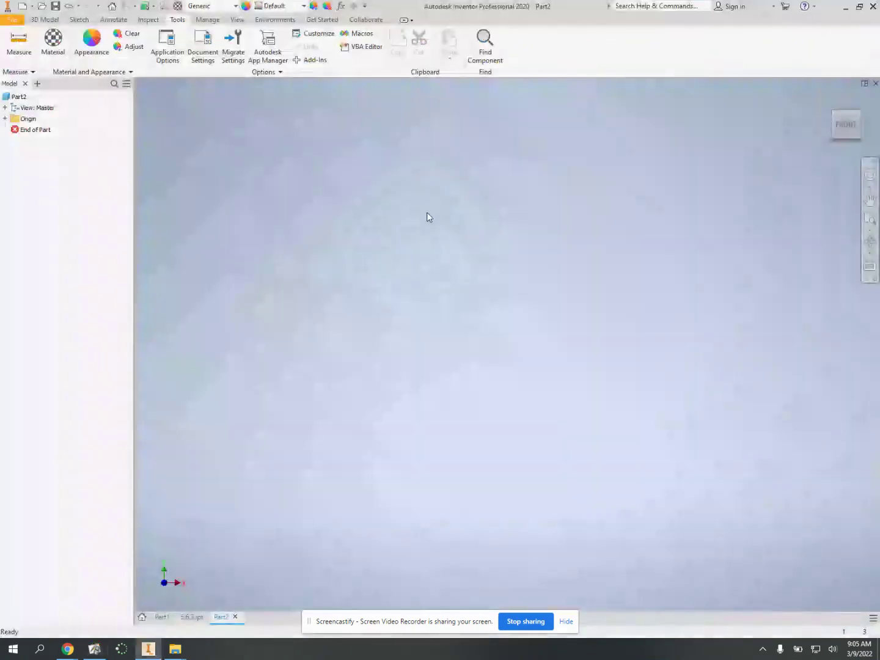
left_click(43, 21)
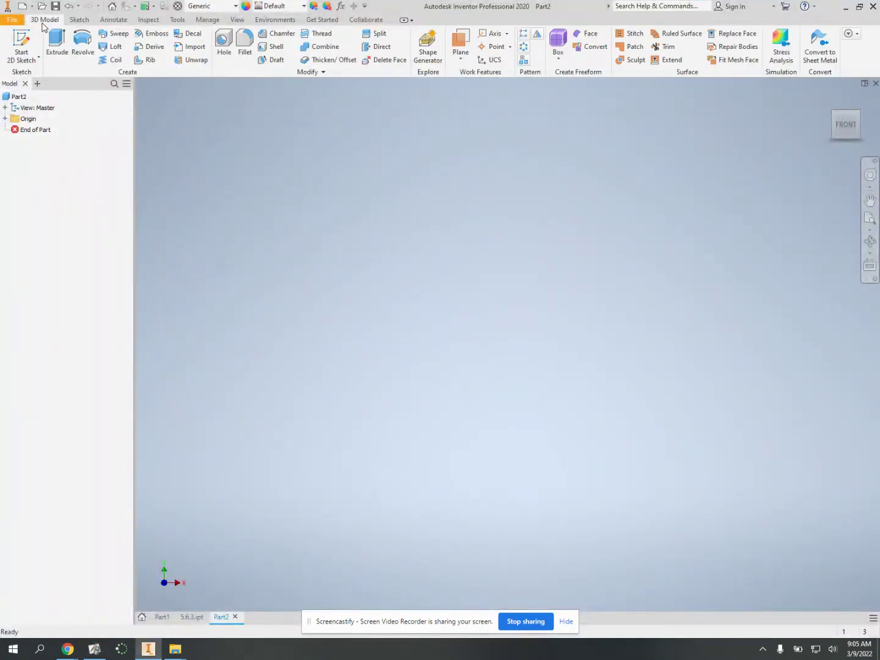
left_click(11, 20)
left_click(47, 23)
left_click(22, 42)
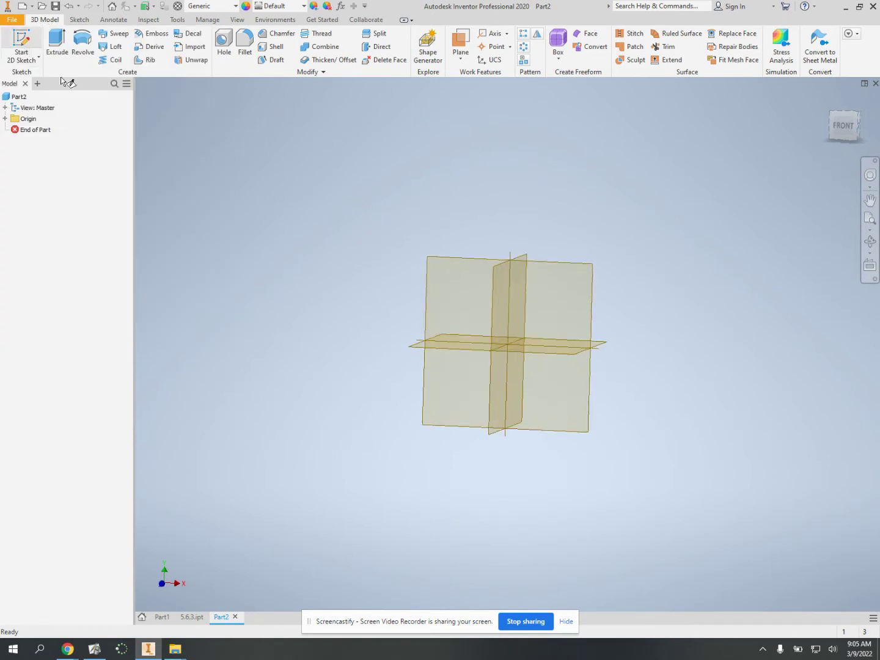
left_click(426, 195)
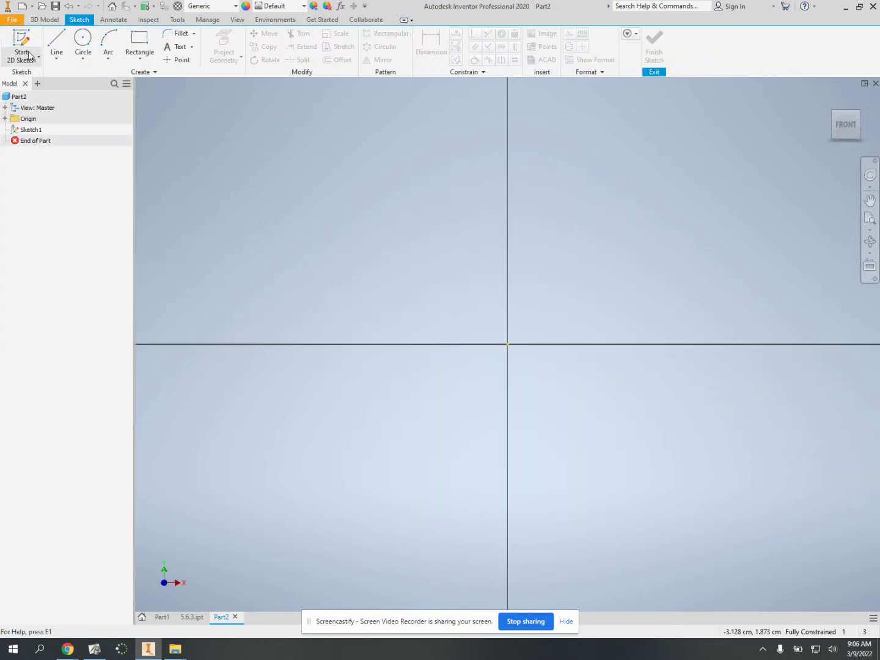
Step: Draw a horizontal line about 1.09 cm long from the origin along the X axis
left_click(508, 344)
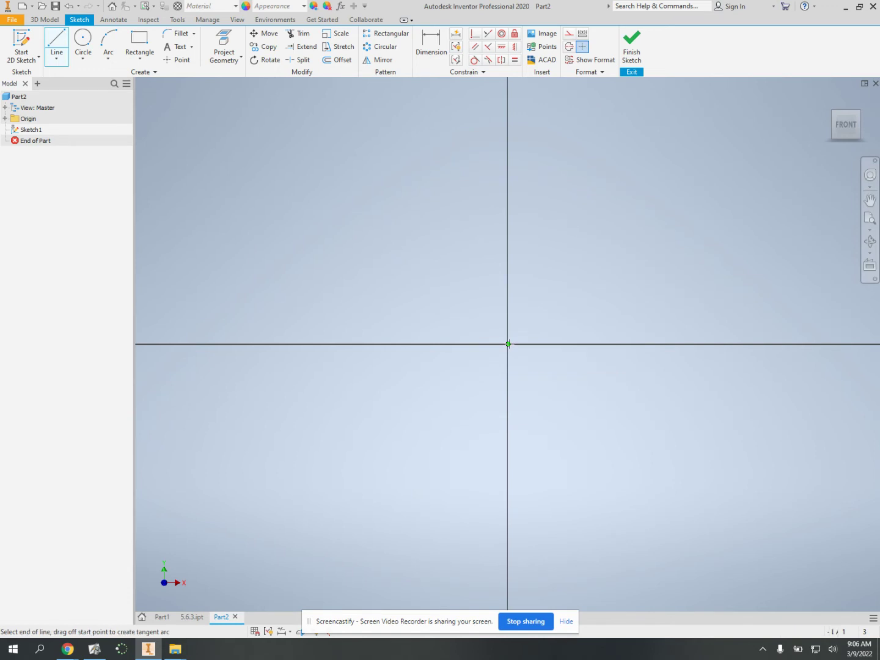
left_click(676, 343)
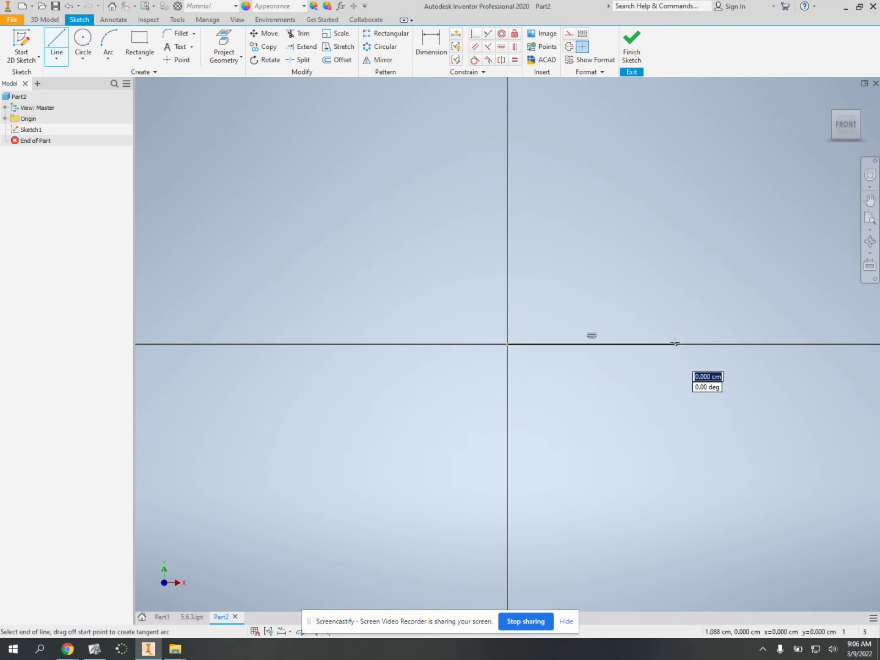
key("Escape")
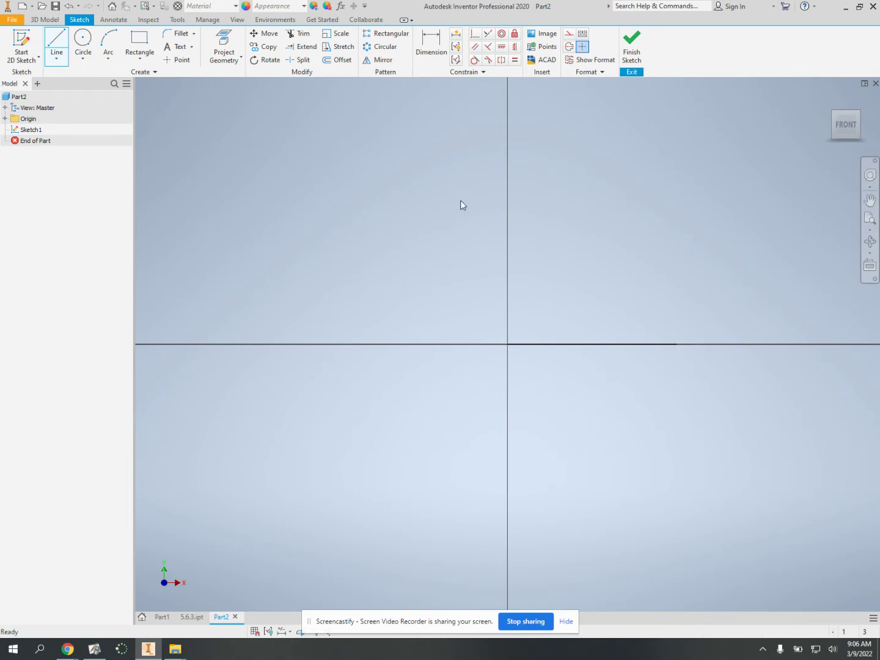
Step: Draw a 9 cm horizontal base line from the origin along the X axis
left_click(56, 46)
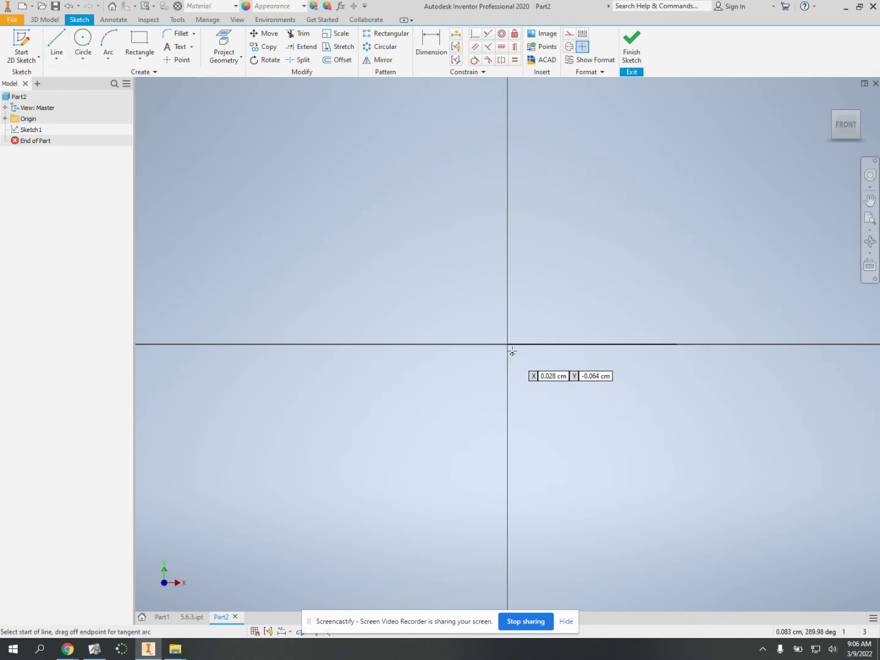
mouse_move(591, 272)
middle_mouse_down()
mouse_move(342, 414)
mouse_move(266, 438)
middle_mouse_up()
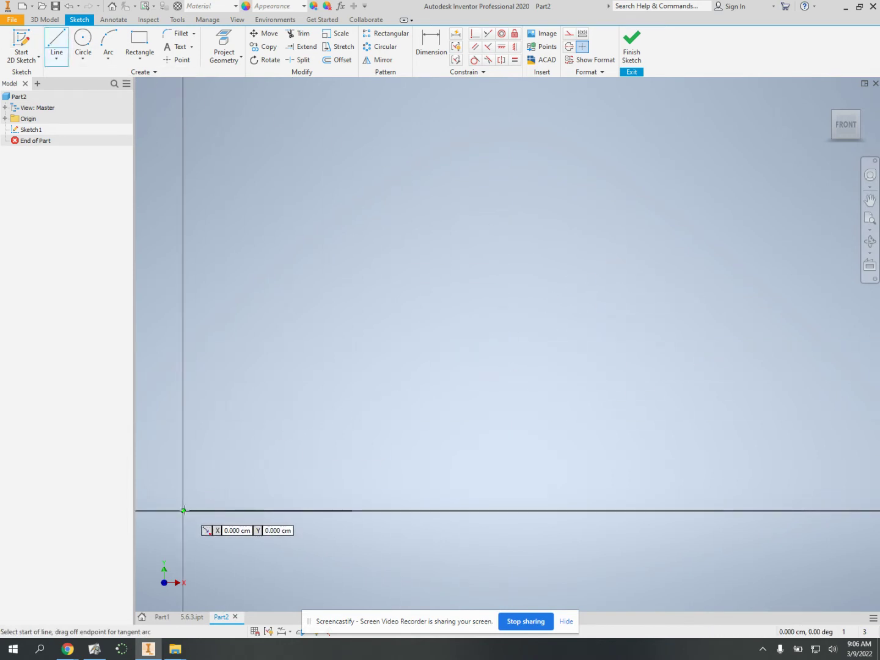
left_click(183, 510)
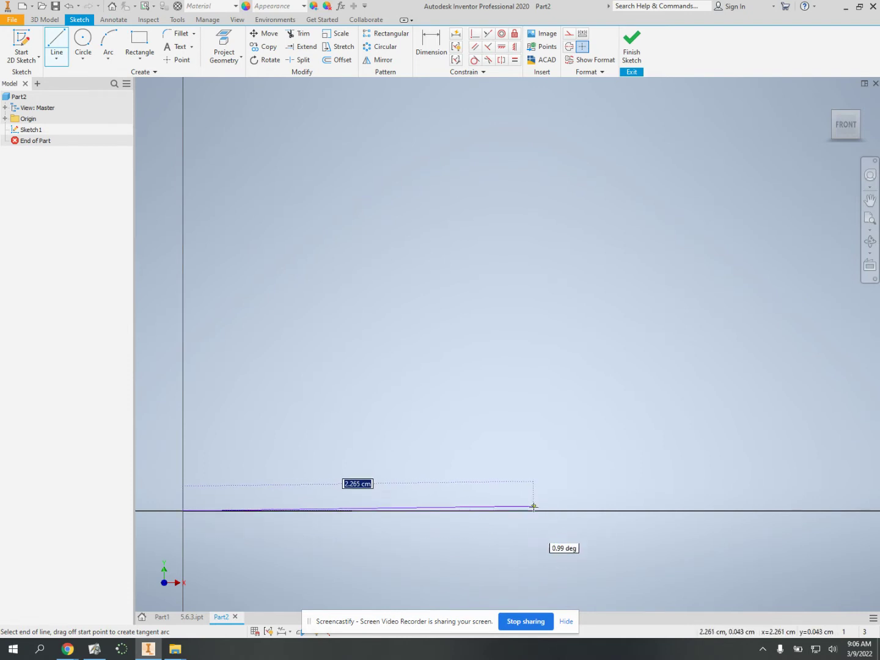
type("9")
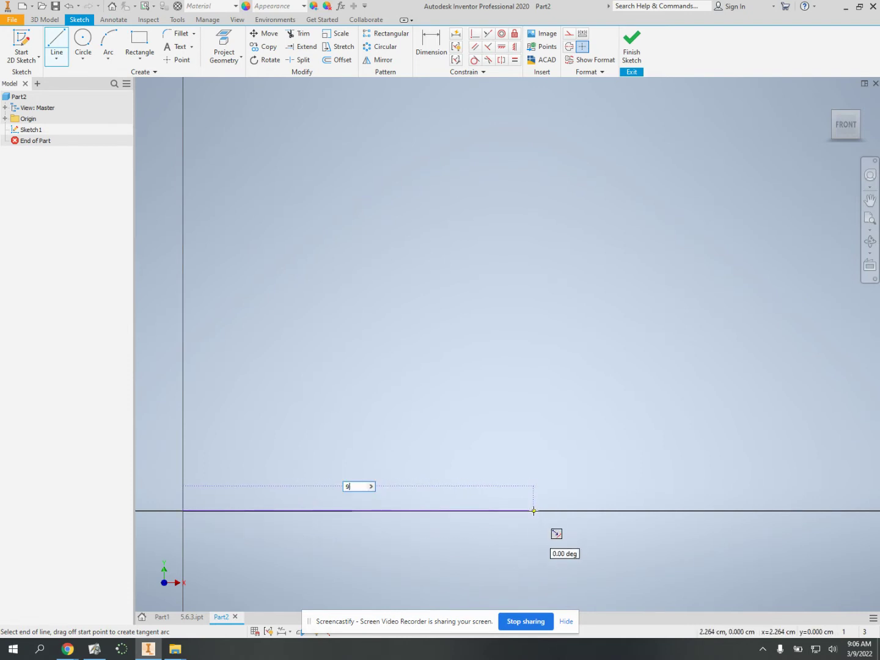
key("Return")
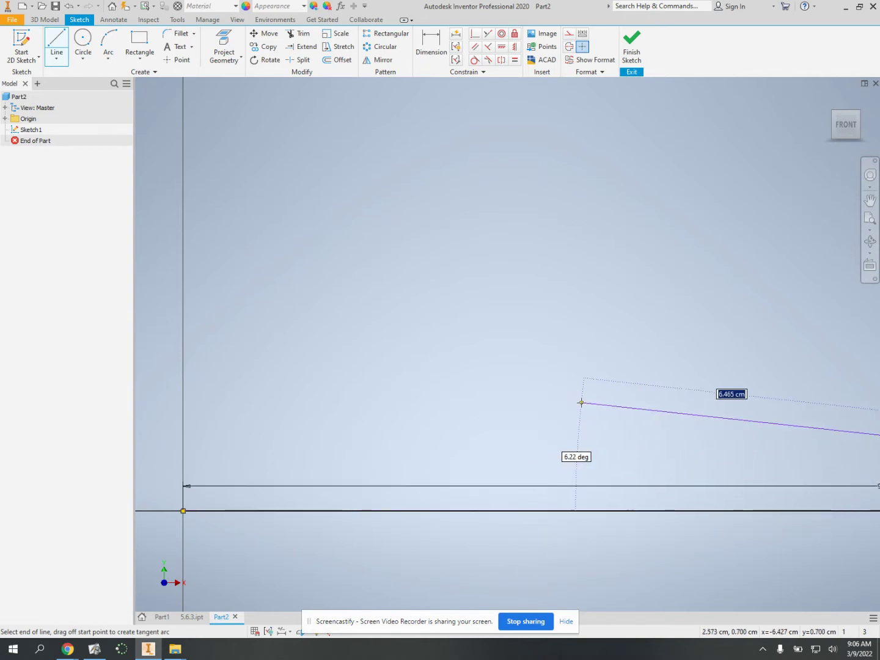
Step: Continue from the base line's free end with a 5 cm vertical line and a 1 cm horizontal line pointing inward
scroll(581, 403, "down", 5)
mouse_move(582, 401)
middle_mouse_down()
mouse_move(561, 406)
mouse_move(542, 389)
middle_mouse_up()
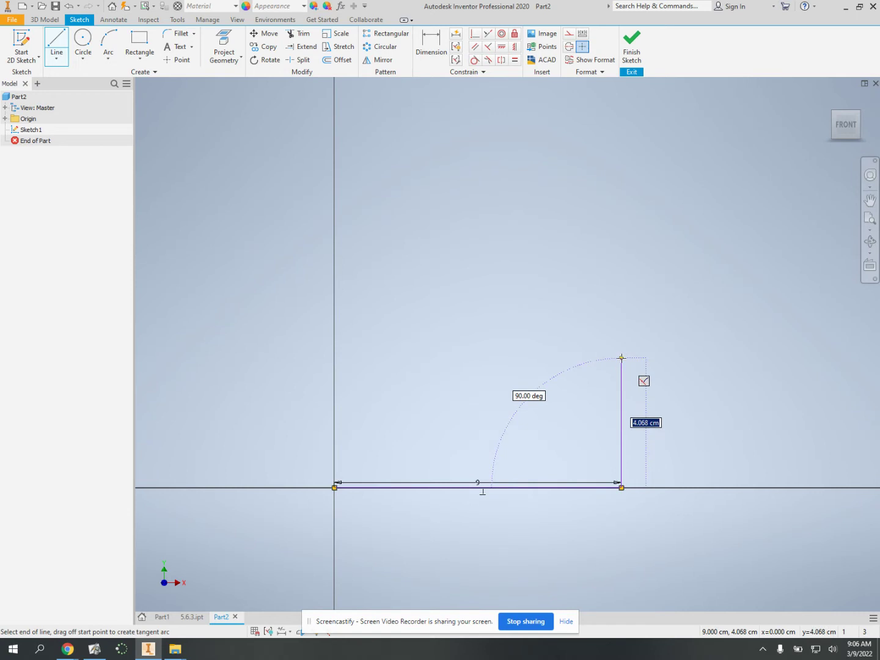
type("5")
key("Return")
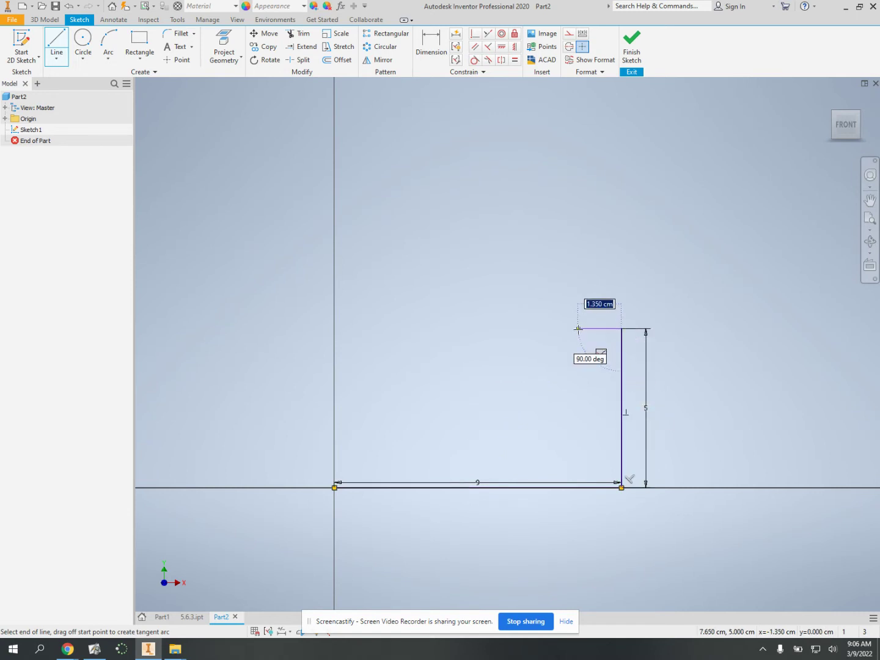
type("1")
key("Return")
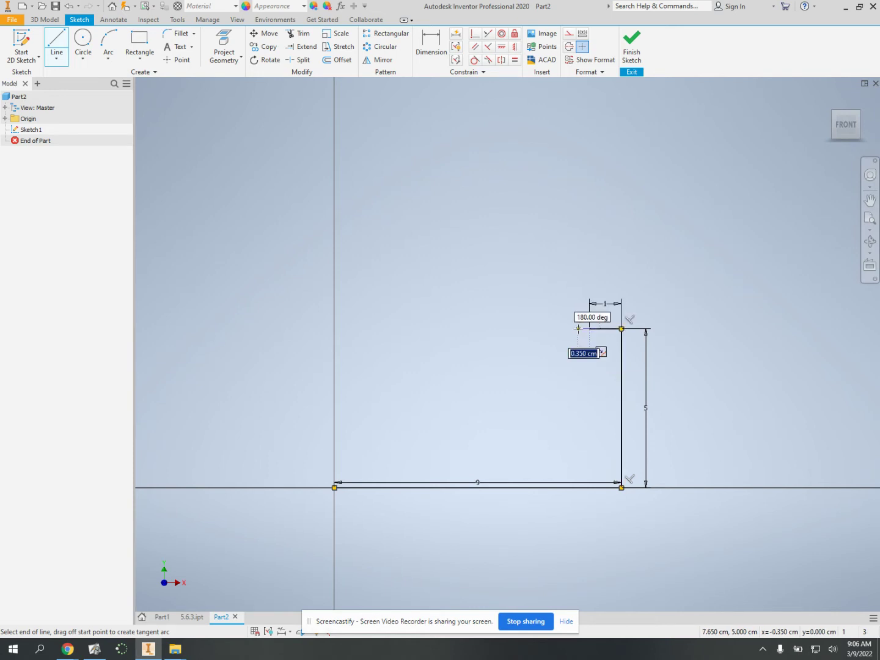
key("Escape")
key("Escape")
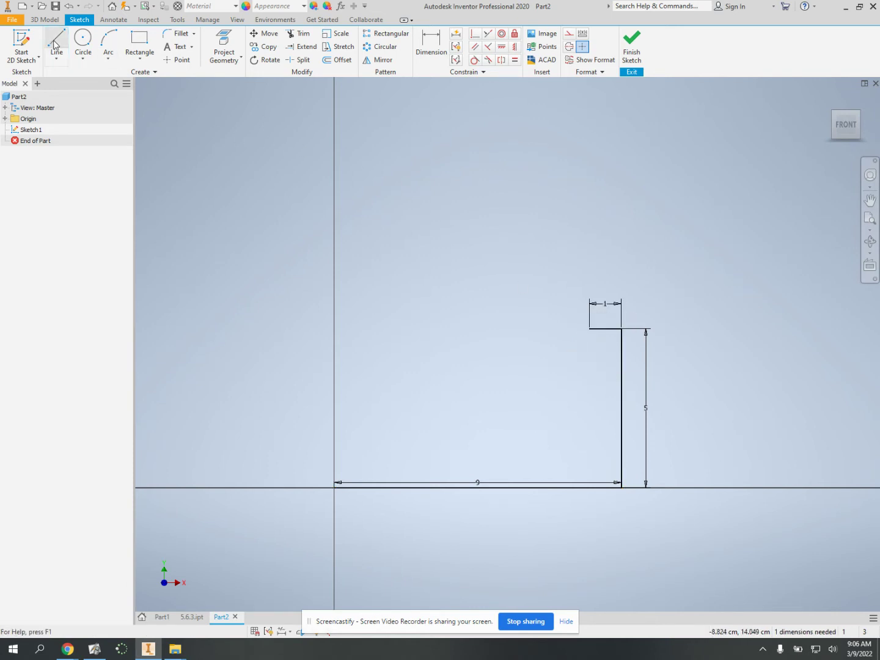
Step: Draw a 5 cm vertical line up from the origin, followed by a 1 cm horizontal line pointing inward
key("l")
left_click(333, 488)
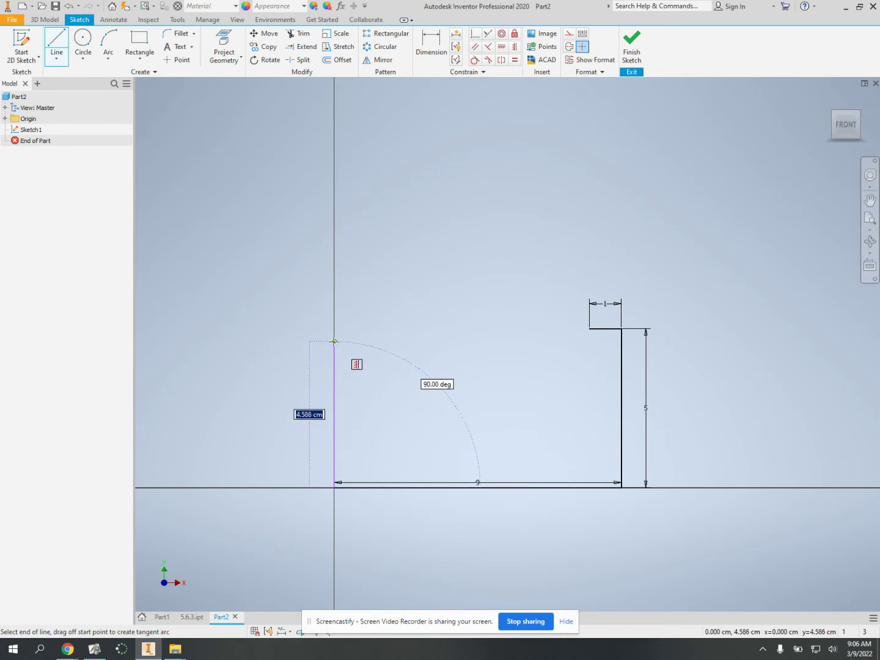
type("5")
key("Return")
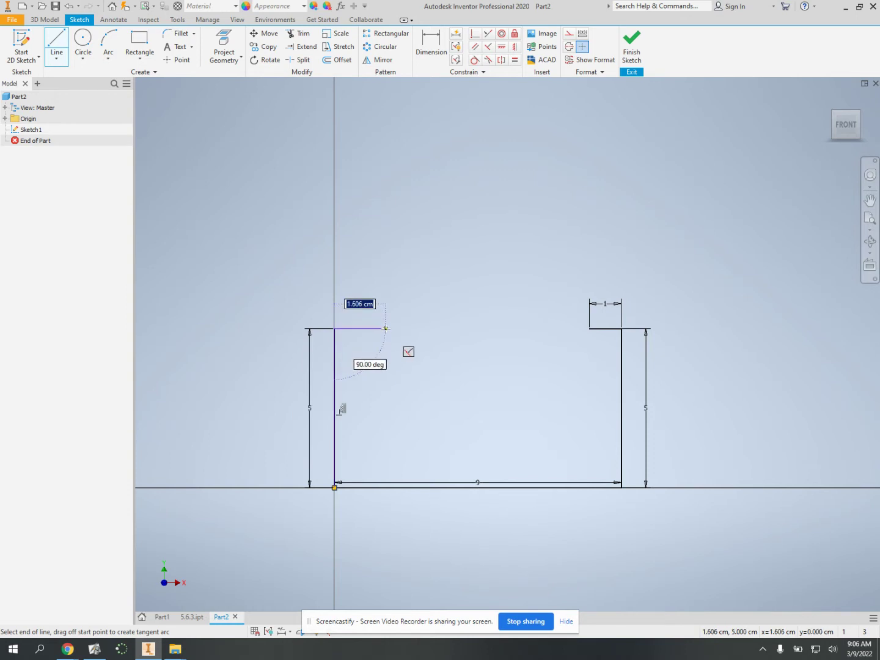
type("1")
key("Return")
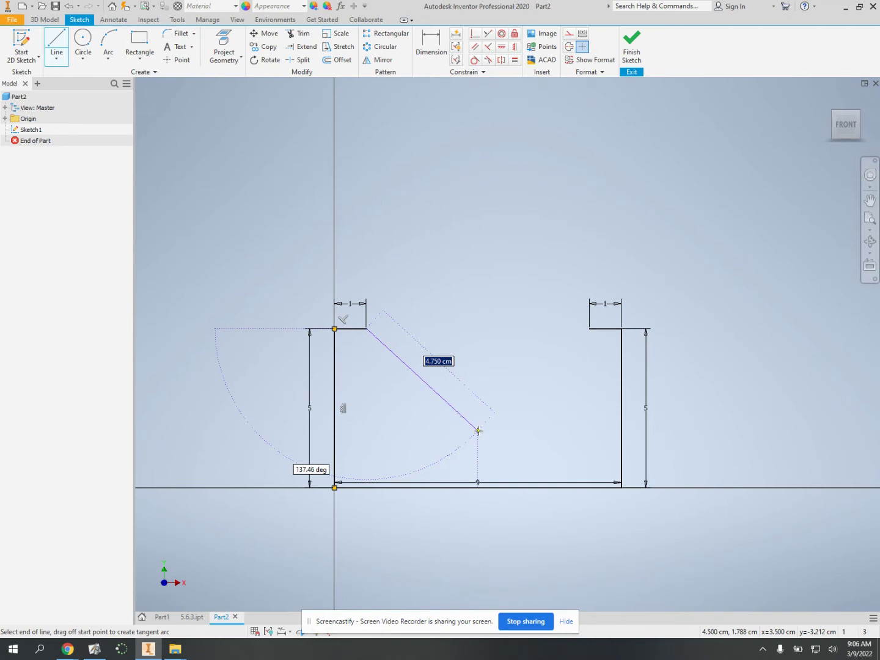
Step: Close the profile with a V-shaped notch centred over the base, dimension its vertex 1 cm above the base, and finish the sketch
left_click(479, 431)
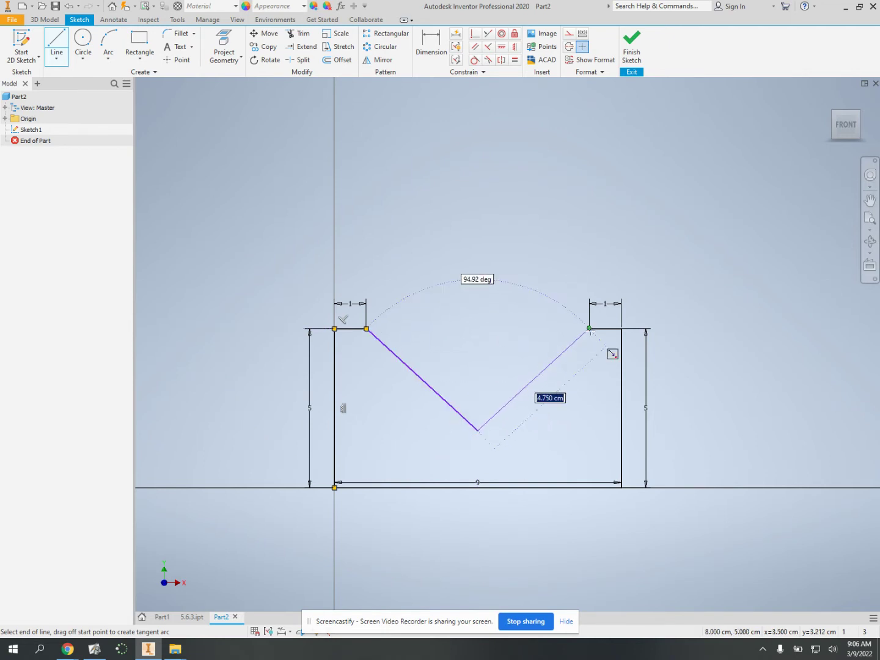
left_click(589, 328)
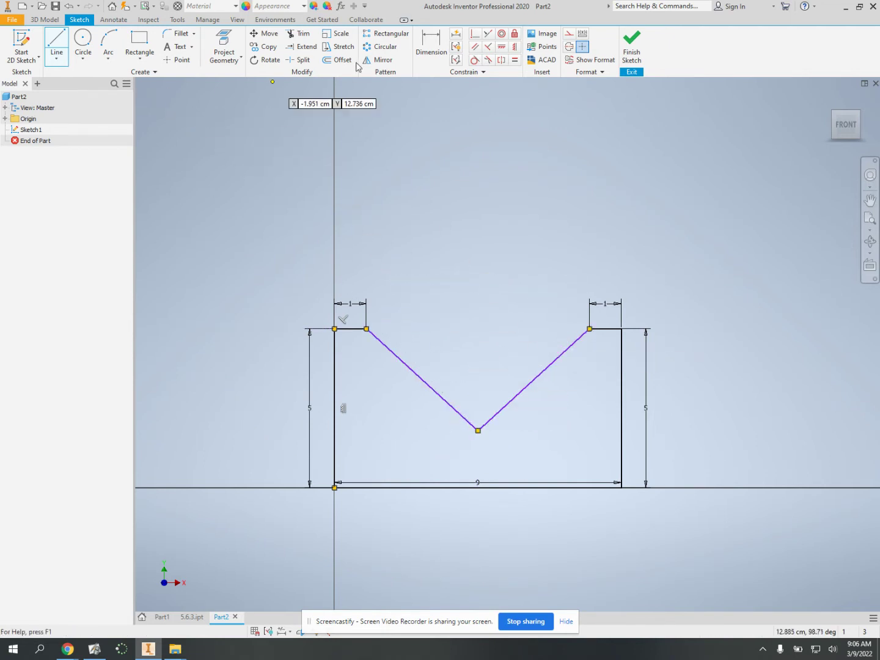
left_click(431, 44)
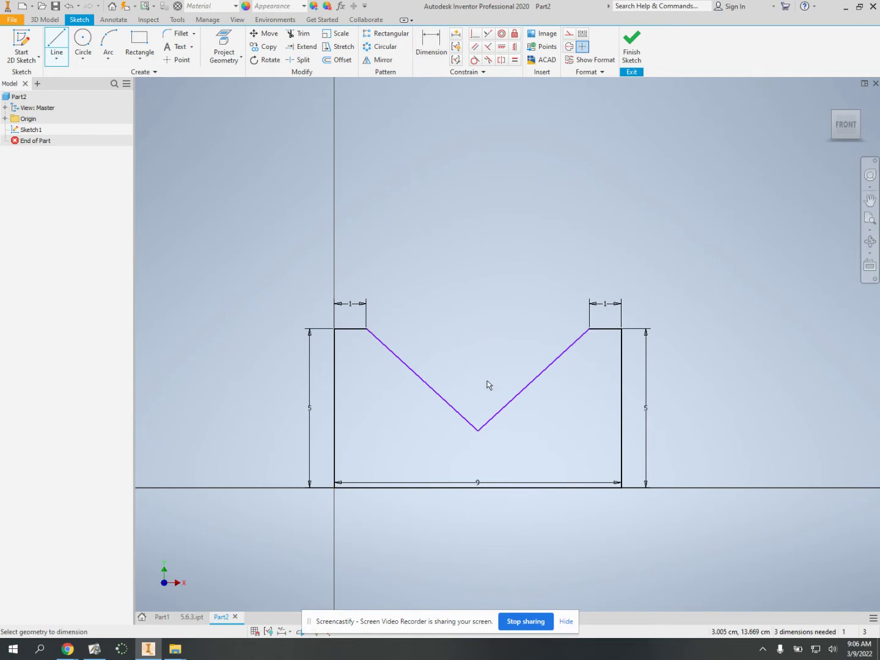
left_click(479, 432)
left_click(480, 487)
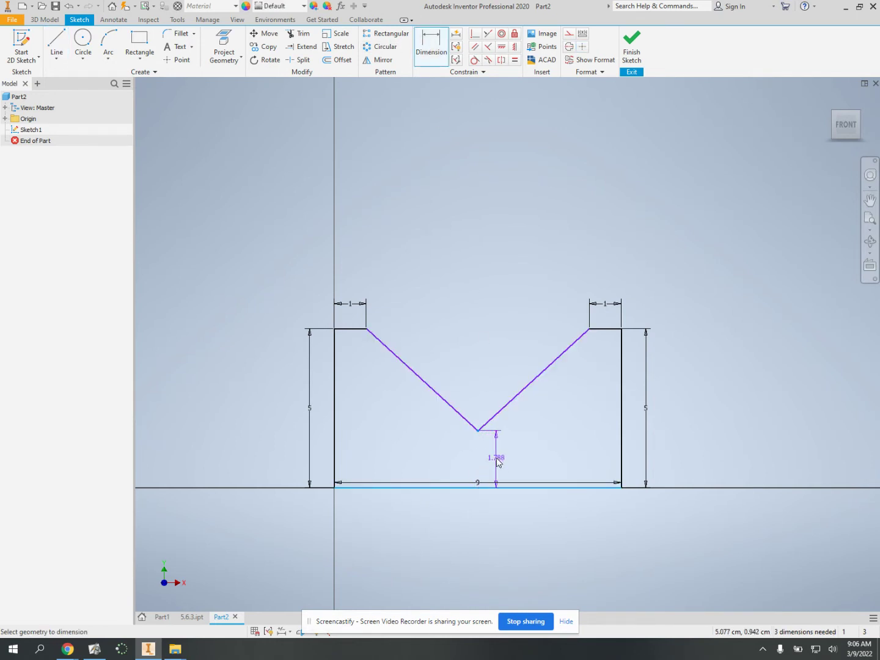
left_click(498, 463)
type("1")
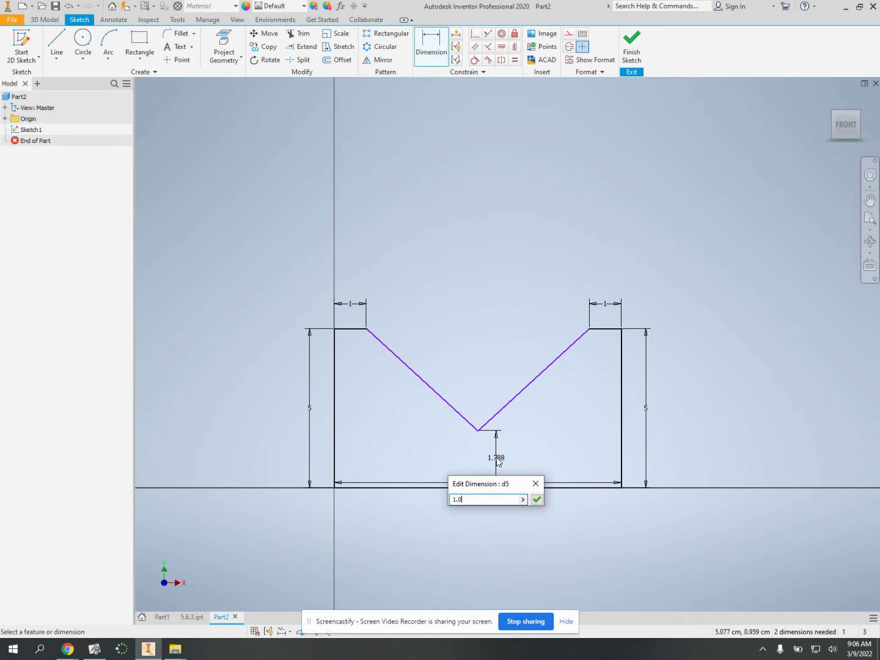
key("Return")
left_click(631, 49)
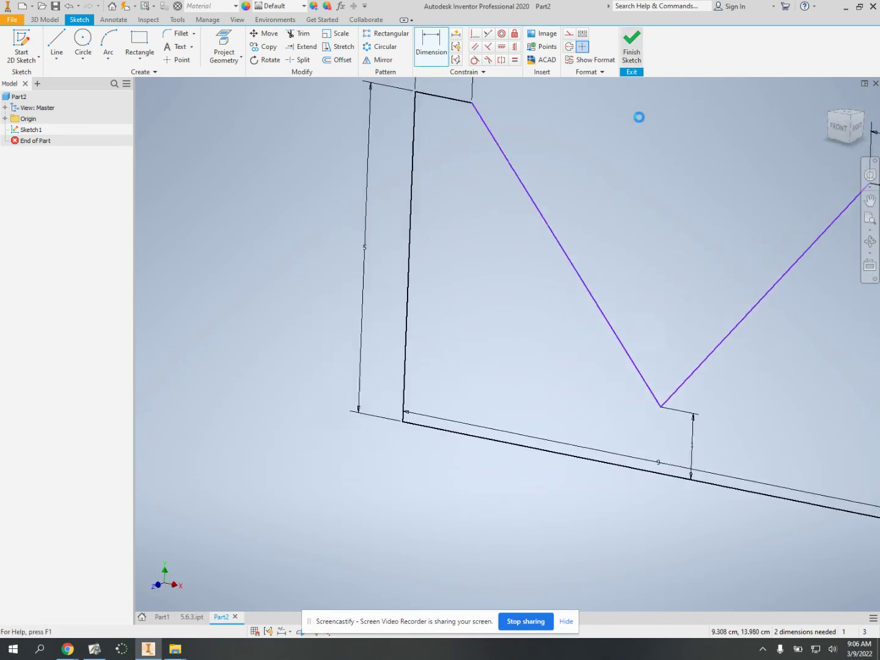
Step: Create a work plane offset -4 cm from the XY plane, behind the front profile sketch
left_click(4, 119)
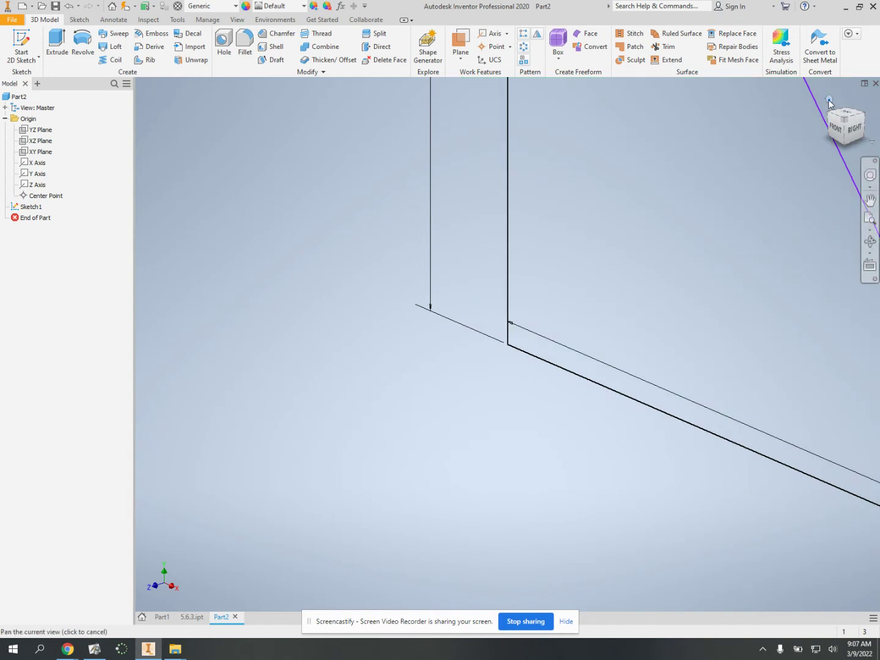
left_click(830, 102)
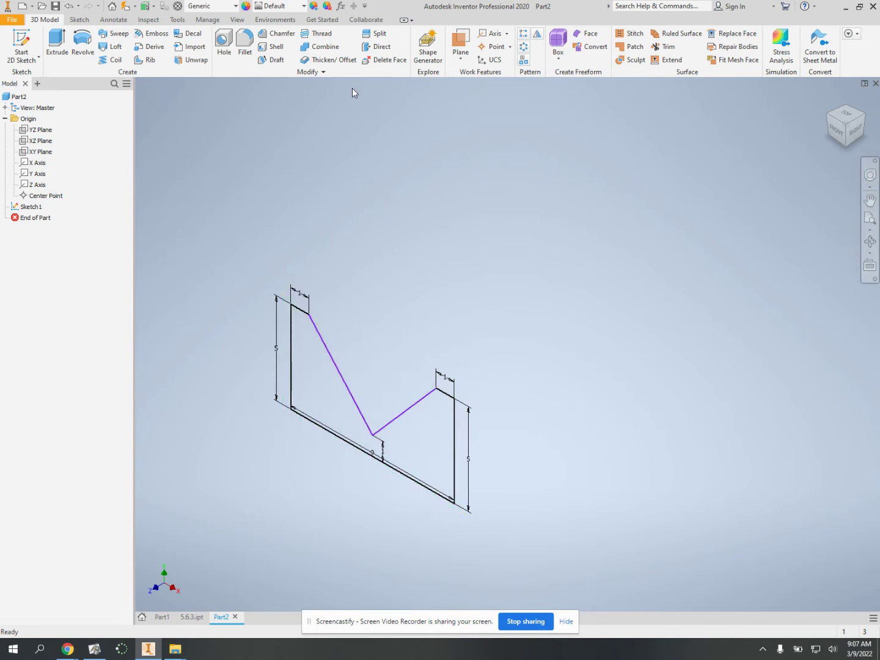
left_click(460, 58)
left_click(471, 103)
left_click(30, 155)
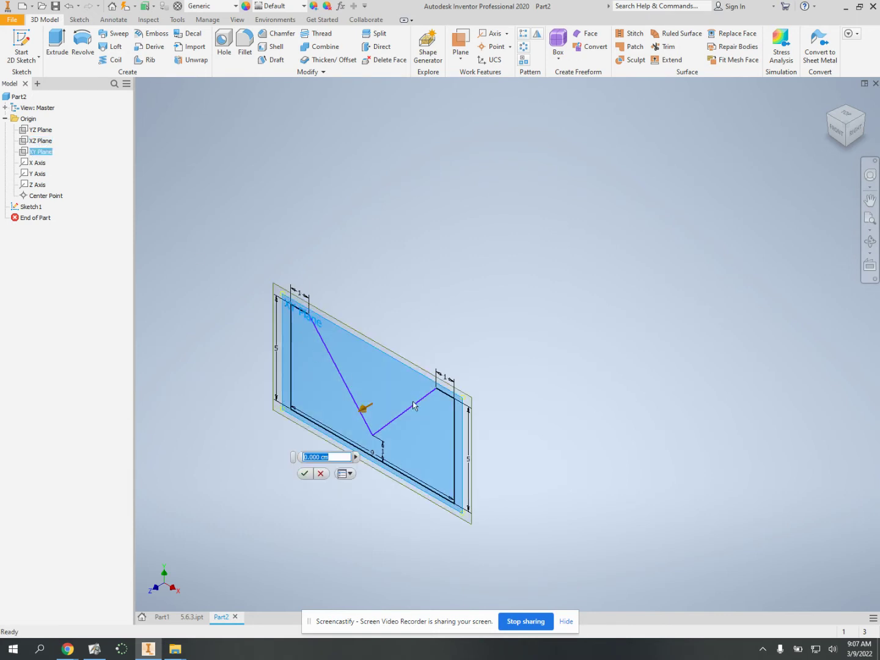
left_click_drag(361, 410, 464, 335)
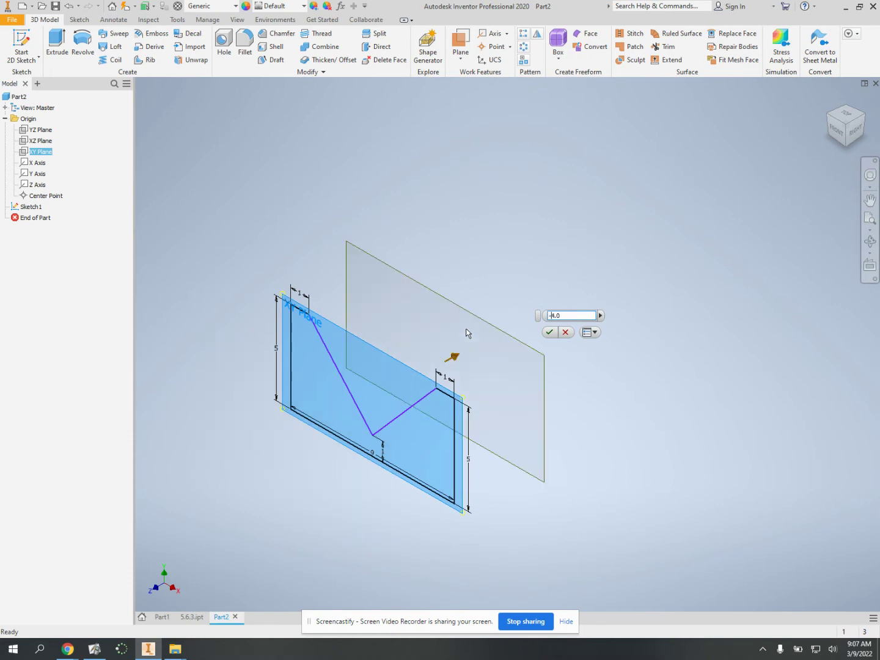
key("Return")
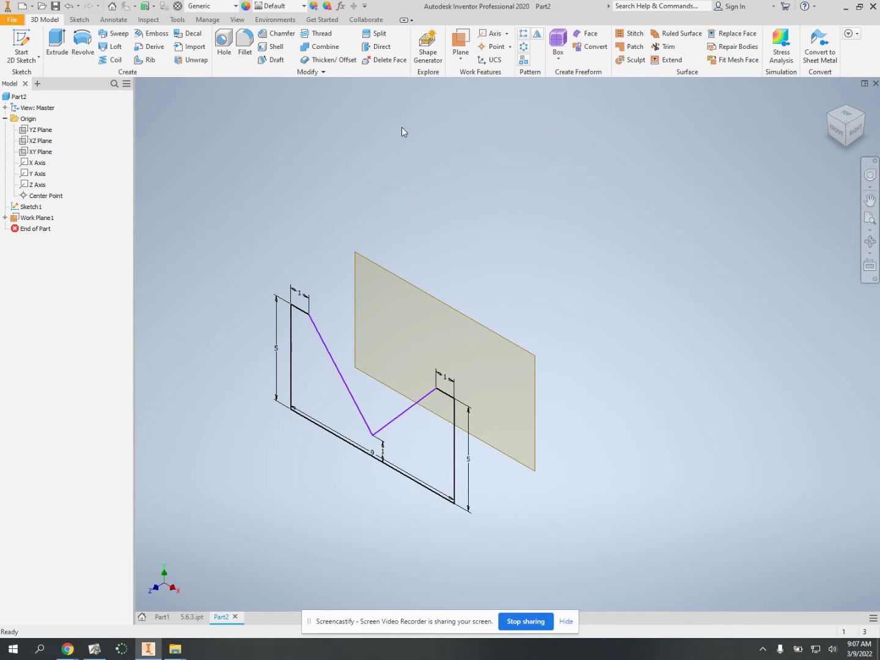
Step: Start a sketch on the offset work plane and project the front profile's base line and both vertical sides into it
mouse_move(703, 340)
middle_mouse_down("shift")
mouse_move(695, 422)
mouse_move(563, 476)
mouse_move(574, 468)
middle_mouse_up("shift")
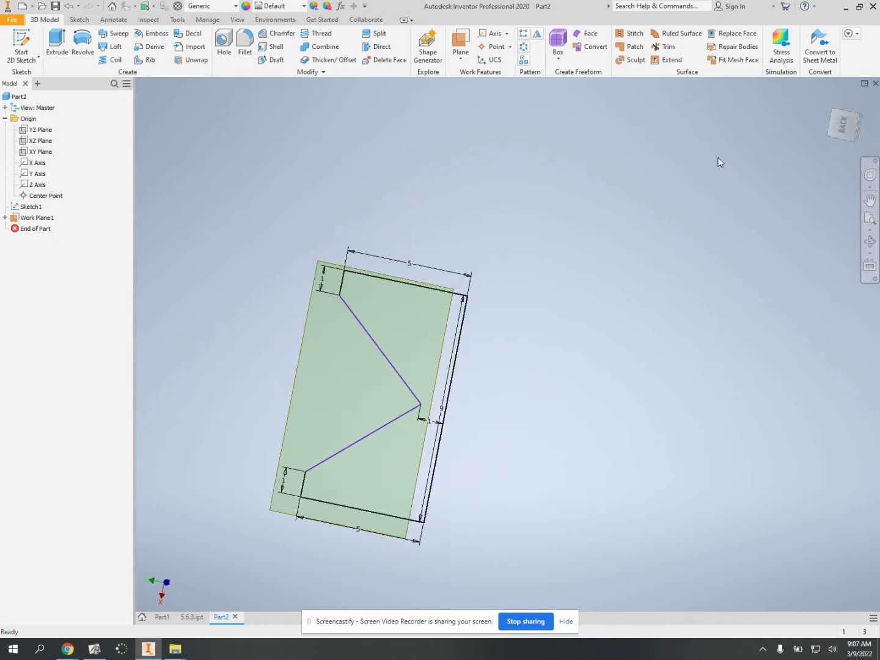
left_click(23, 40)
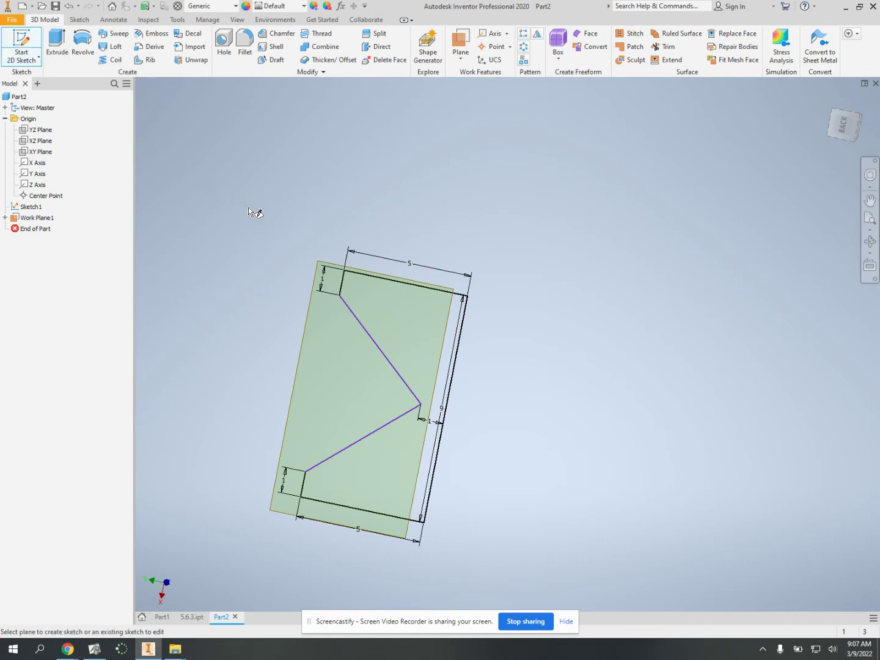
left_click(315, 305)
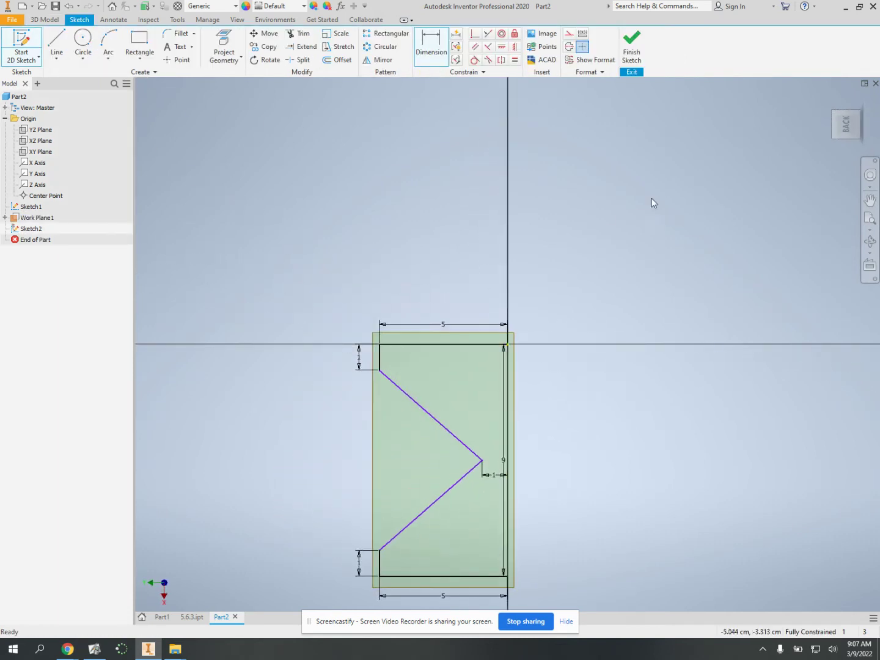
left_click(851, 116)
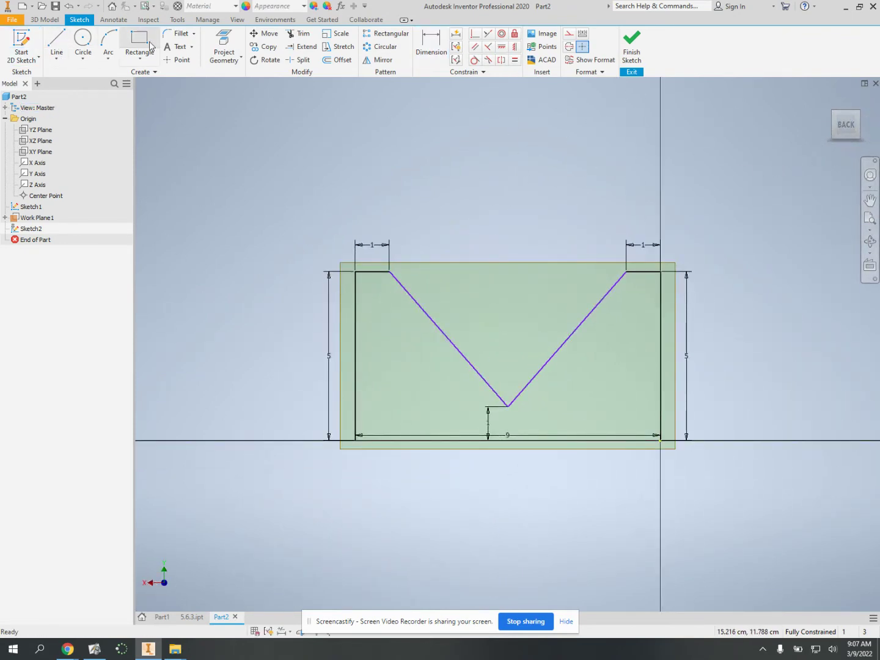
left_click(224, 46)
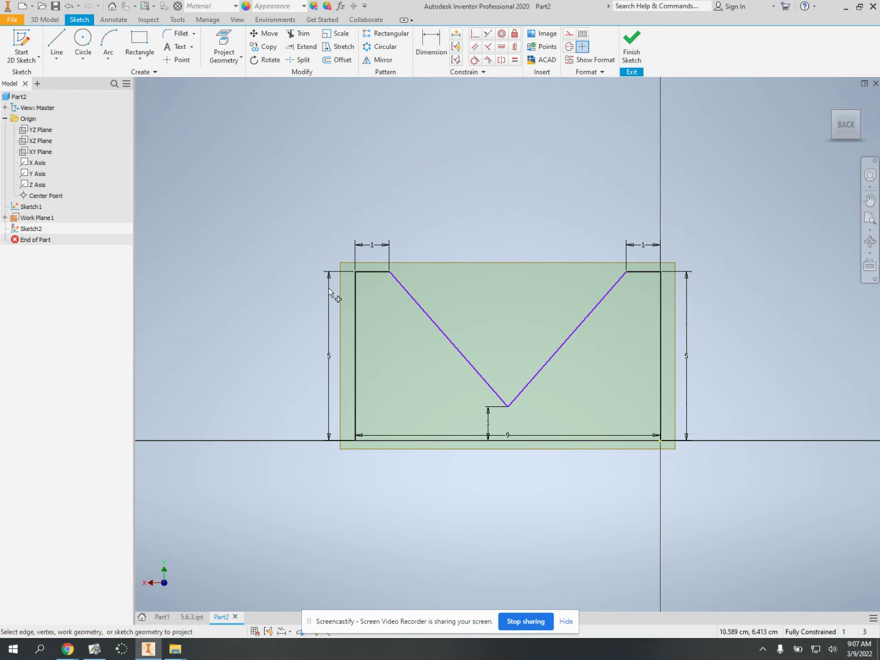
left_click(356, 383)
left_click(383, 440)
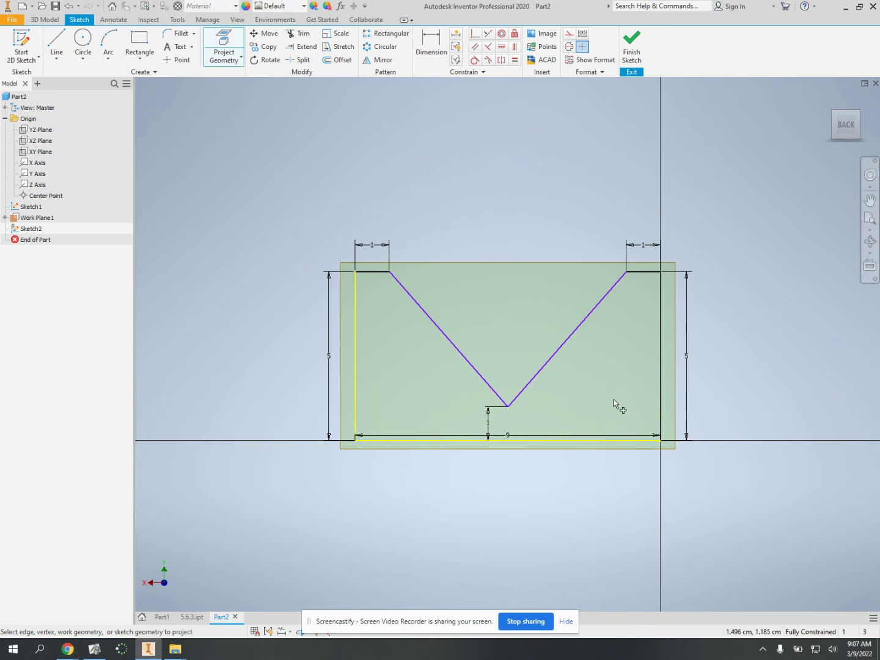
left_click(659, 385)
Step: End the projection and hide the front profile sketch, Sketch1
right_click(24, 211)
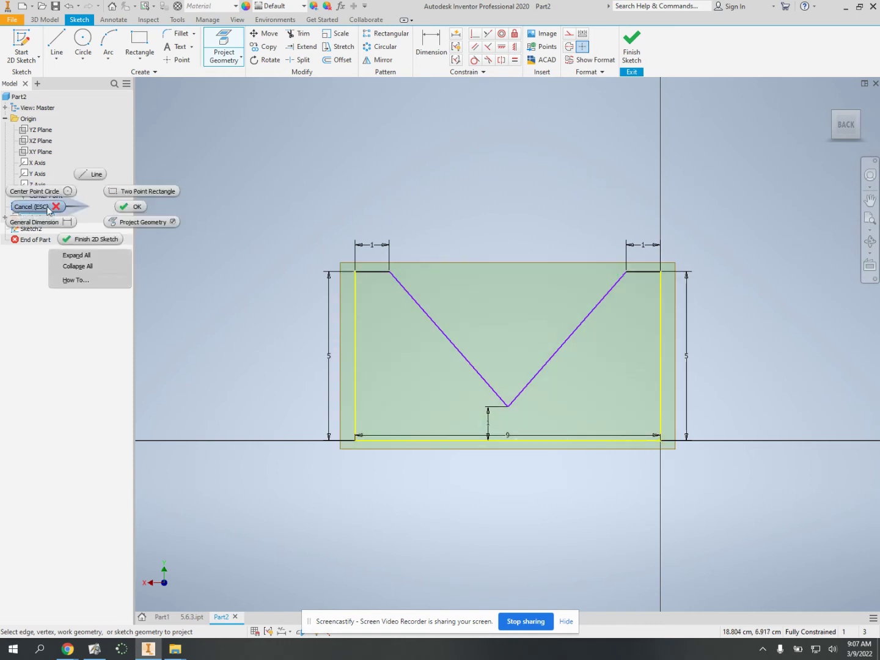
left_click(51, 342)
key("Escape")
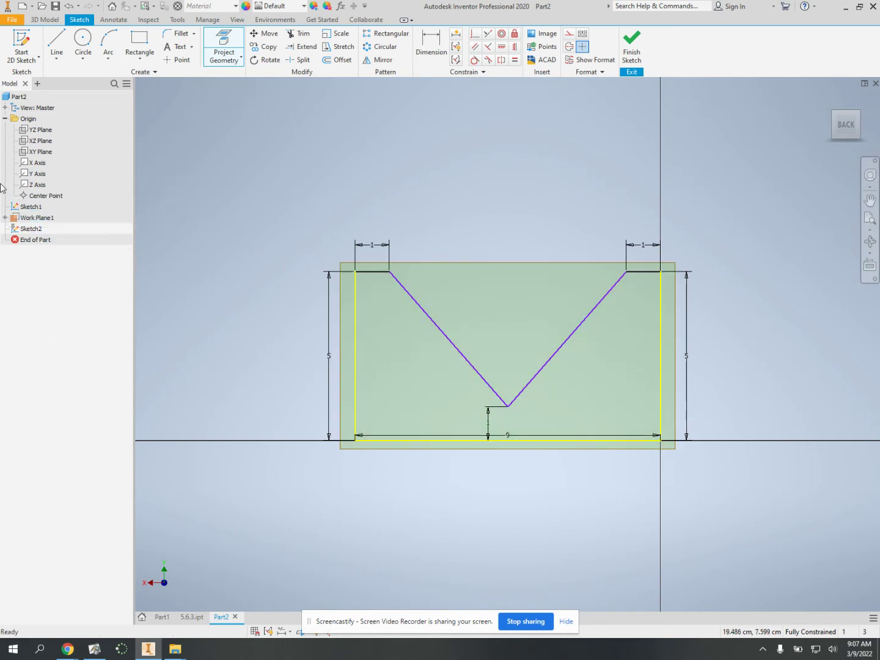
right_click(25, 206)
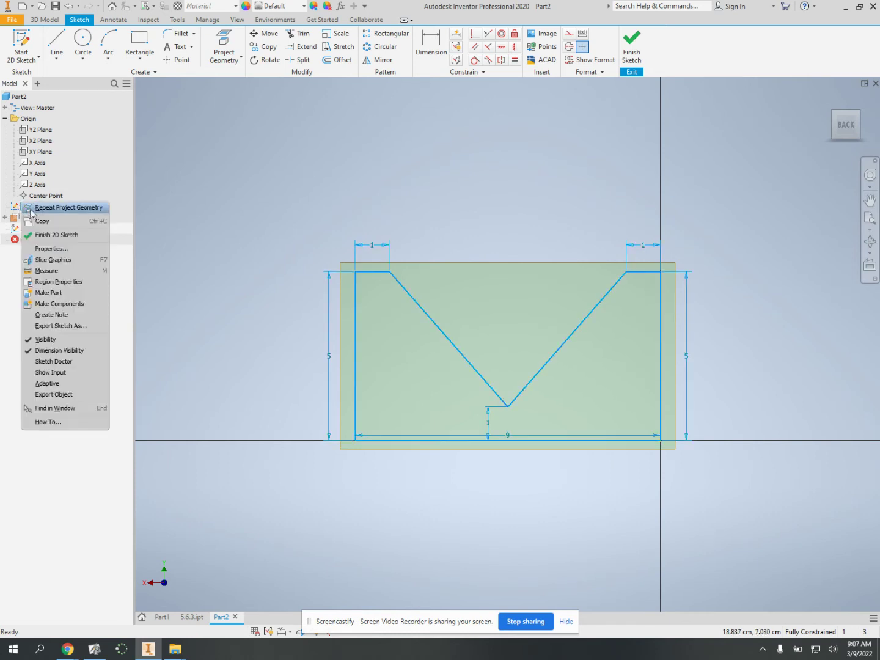
left_click(51, 338)
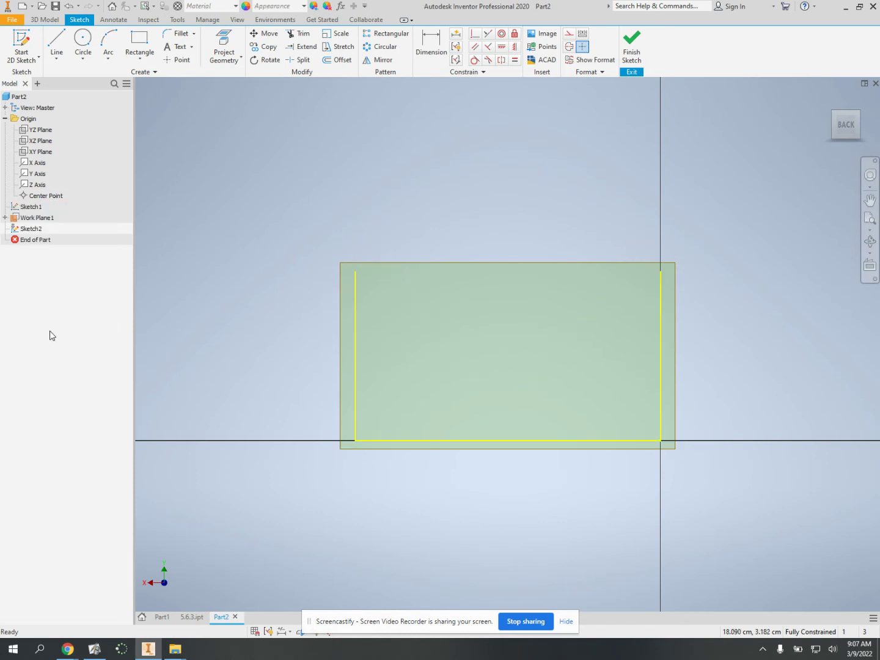
Step: Draw a 2 cm horizontal line inward from the upper end of the projected vertical side opposite the origin
left_click(57, 41)
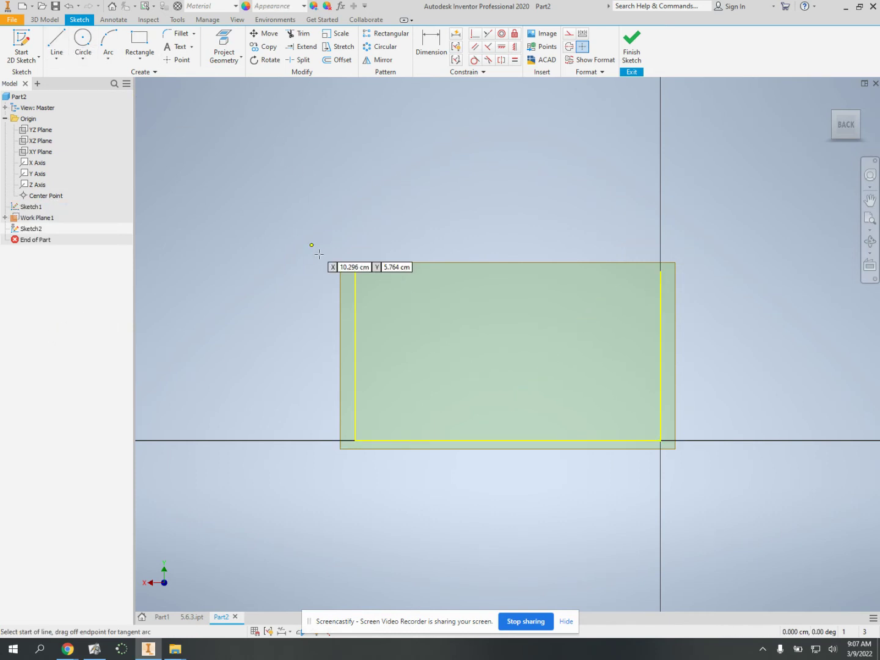
left_click(356, 272)
type("2")
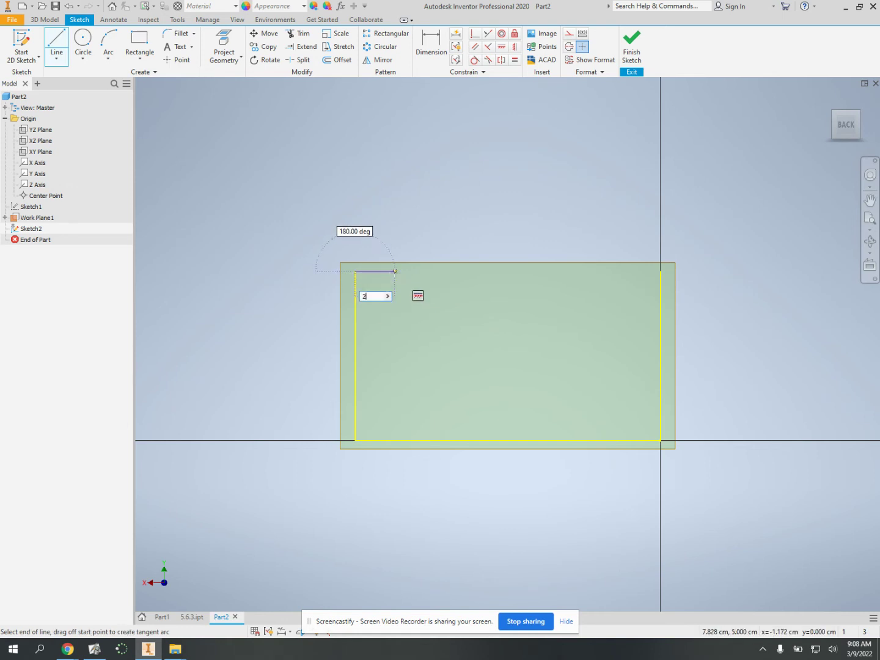
key("Return")
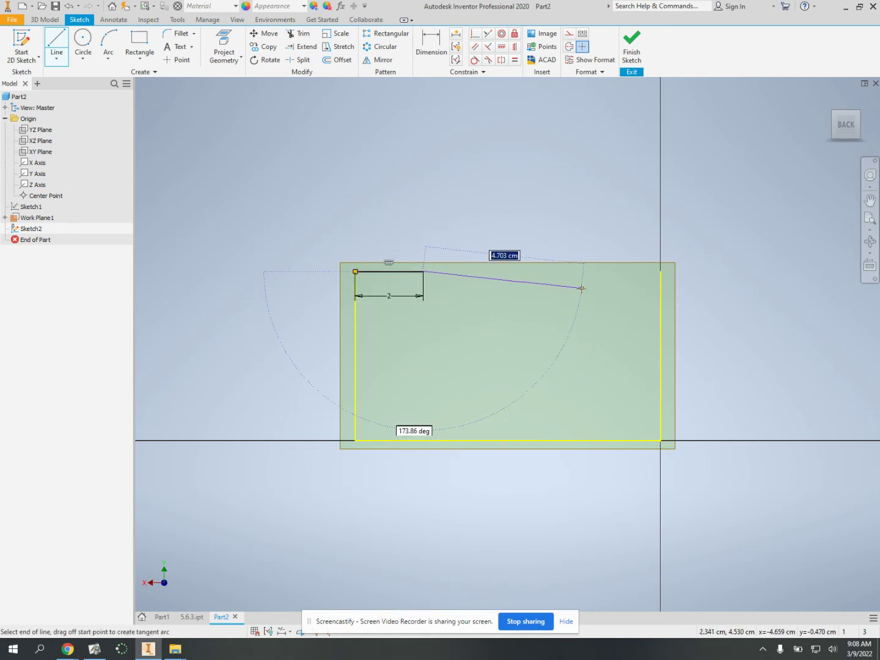
key("Escape")
Step: Try a 2 cm line inward from the upper end of the projected side at the origin and undo it
left_click(57, 42)
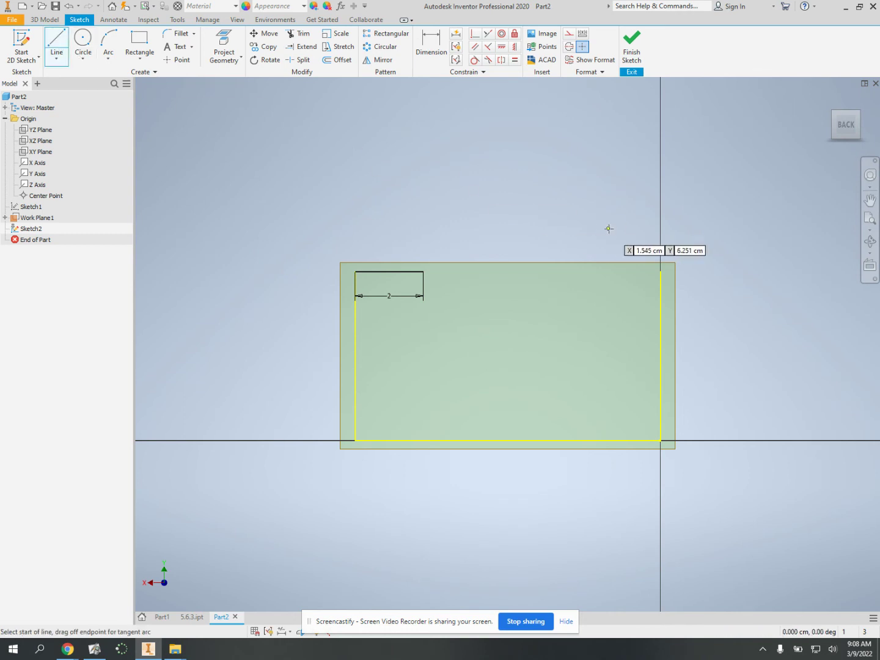
left_click(659, 272)
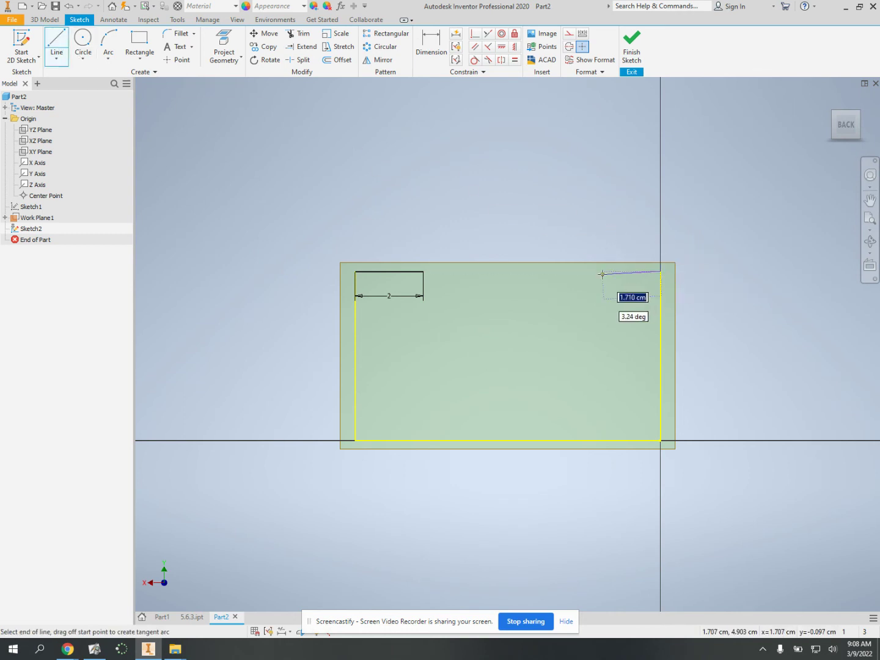
type("2")
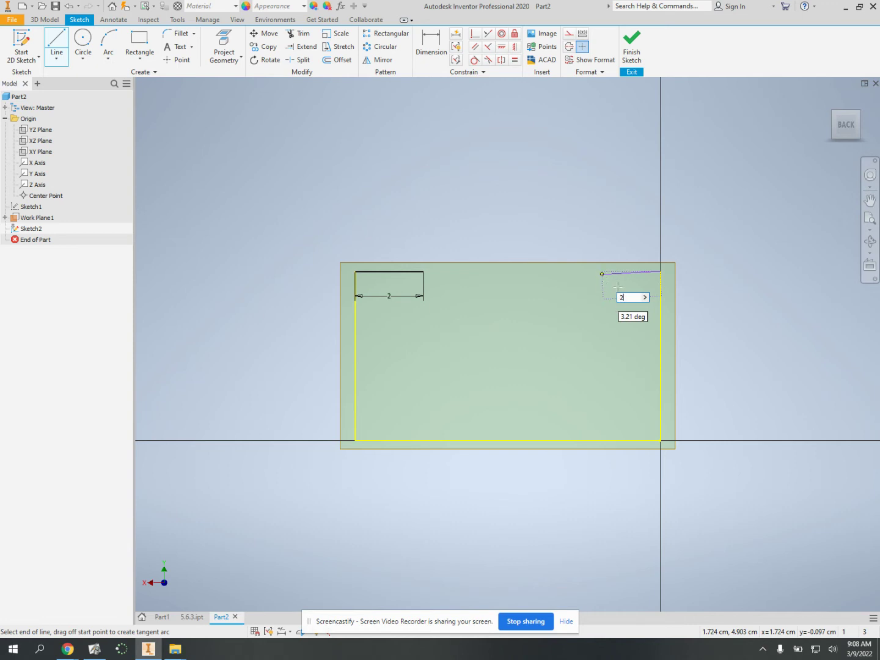
key("Tab")
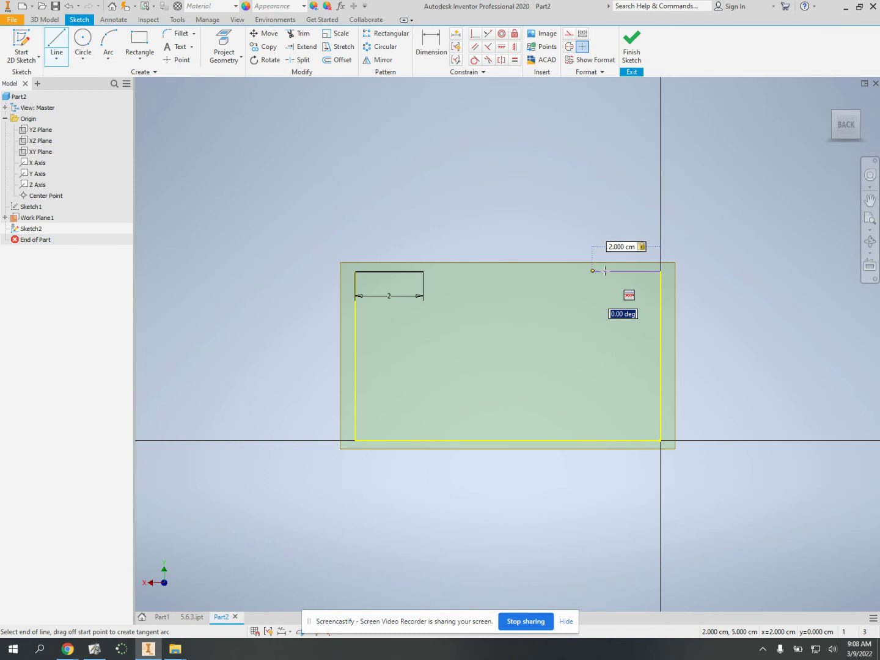
key("Return")
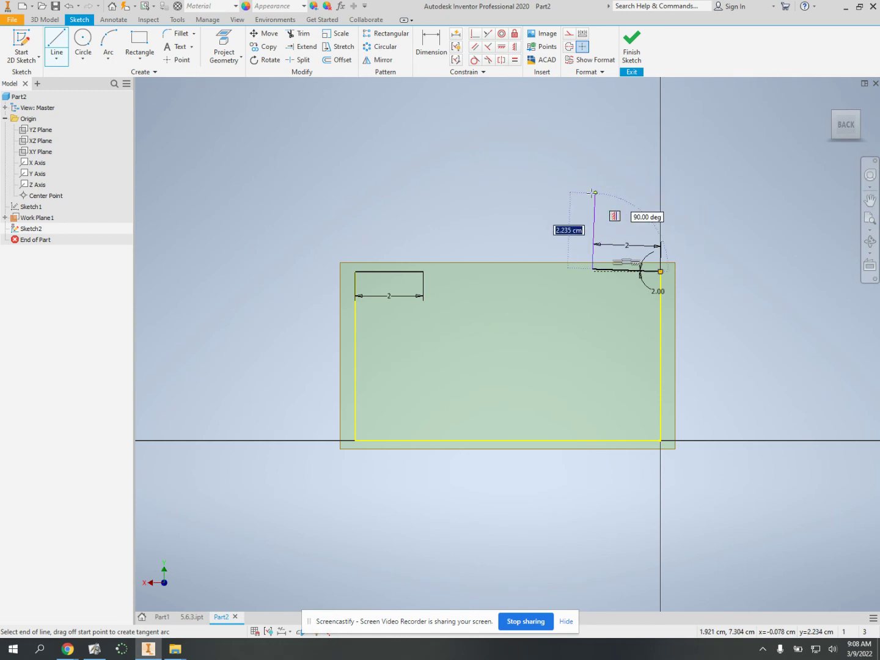
key("Escape")
key("ctrl+z")
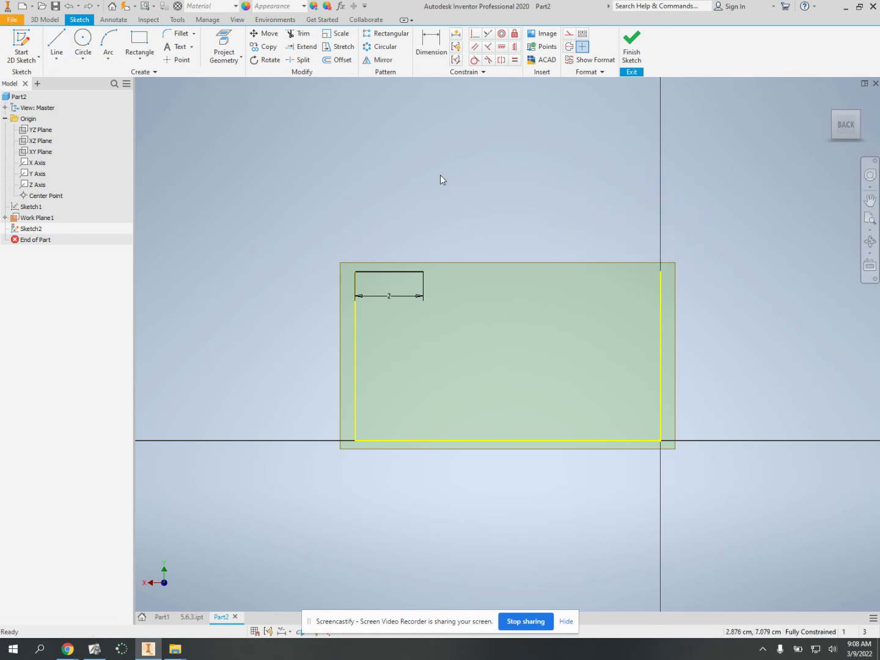
Step: Draw a horizontal line about 1.5 cm inward from the origin side's upper end and connect it to the 2 cm line with a V-shaped notch
left_click(57, 41)
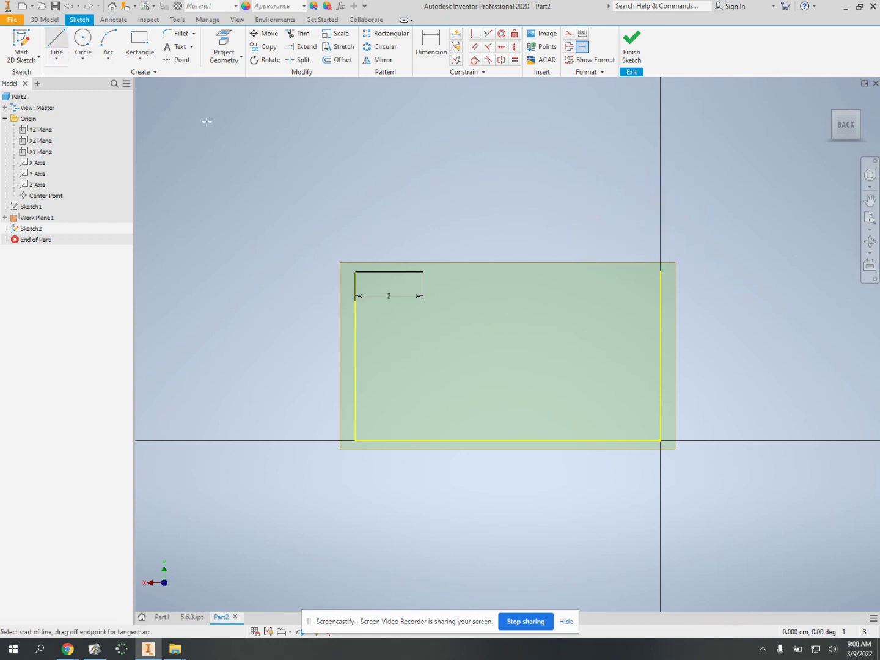
left_click(660, 271)
left_click(611, 272)
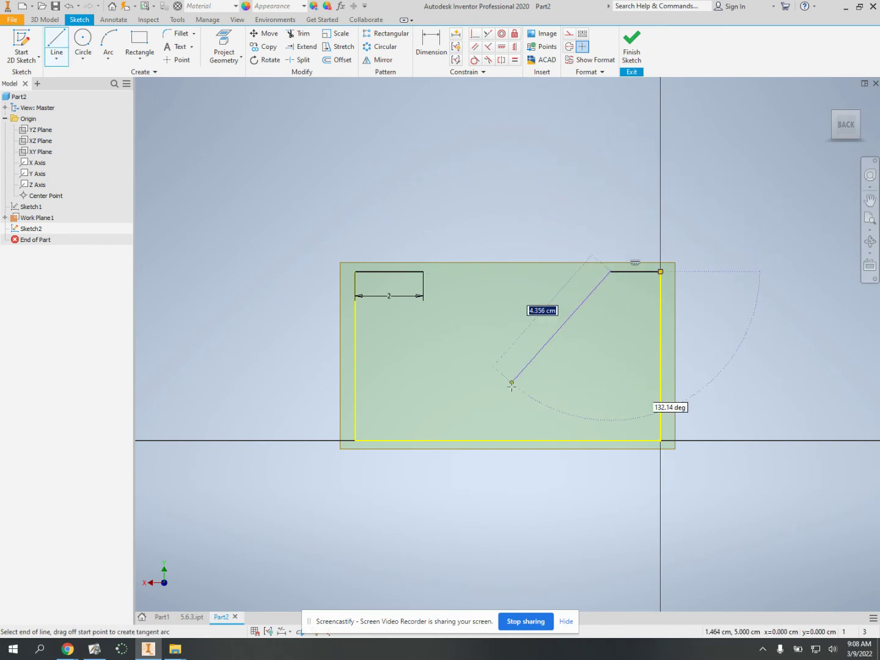
left_click(508, 408)
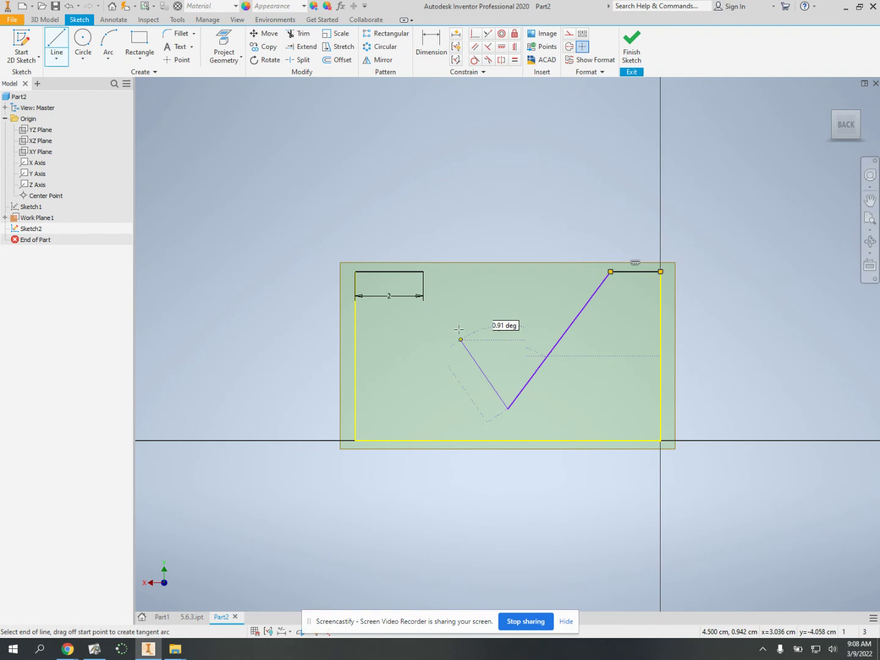
left_click(424, 271)
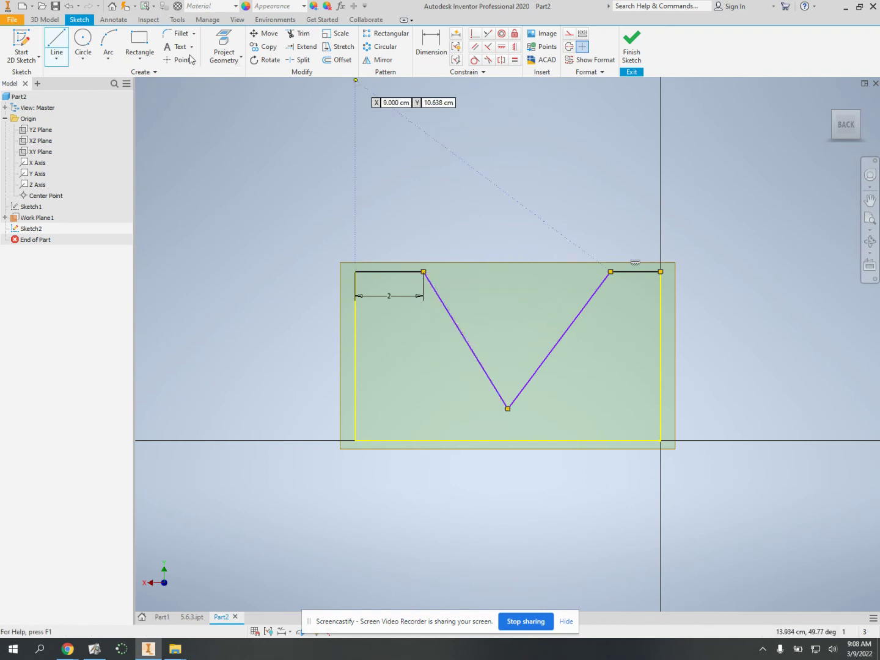
Step: Dimension the horizontal top line on the origin side to 2 cm
left_click(425, 63)
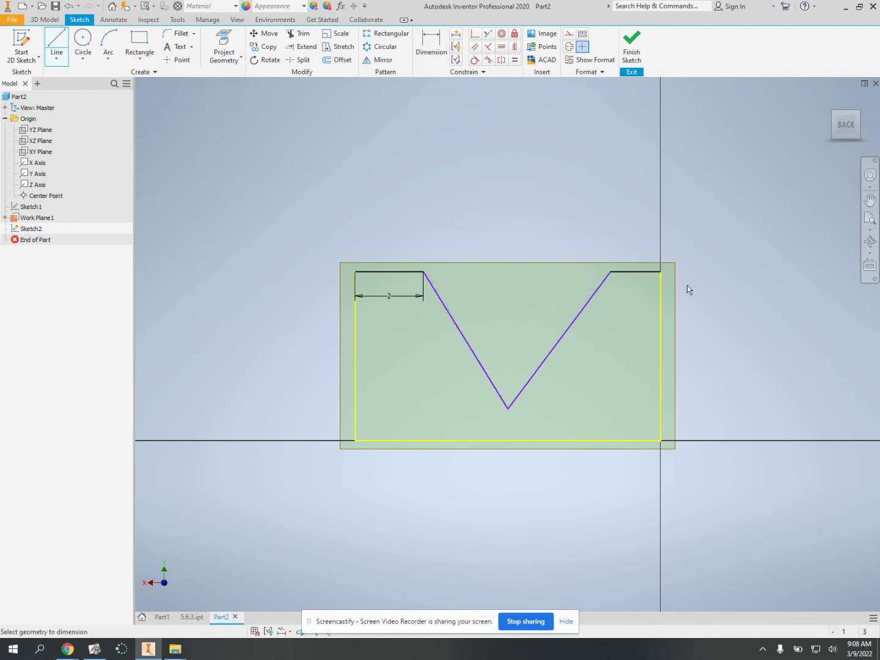
left_click(641, 277)
left_click(642, 244)
type("2")
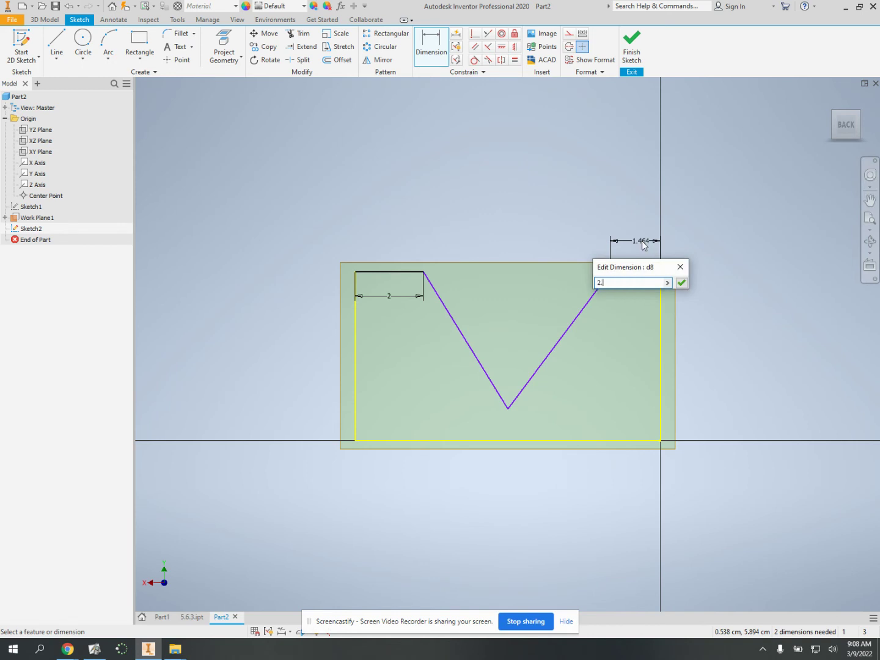
key("Return")
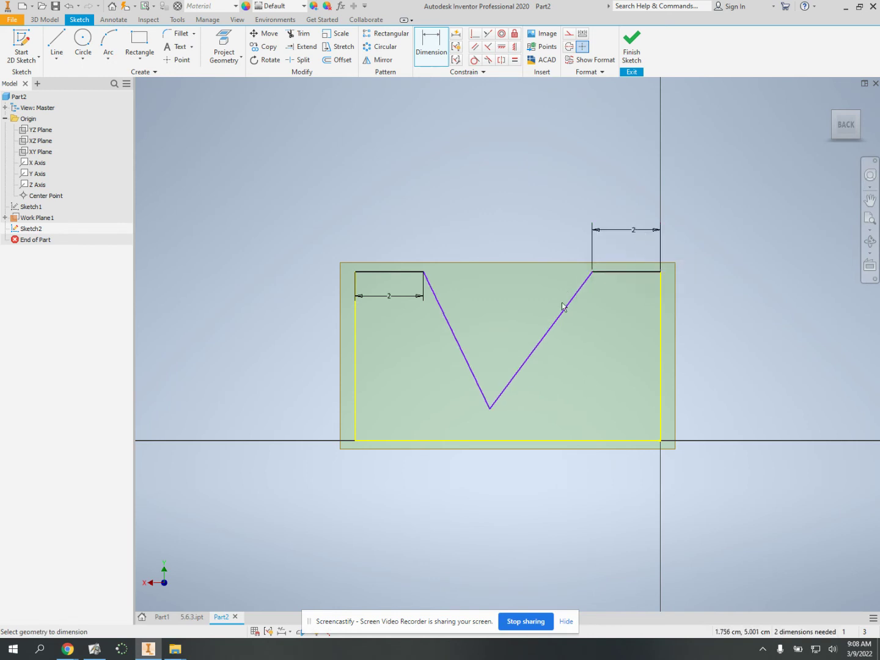
Step: Dimension the notch vertex 4.5 cm horizontally from the projected vertical side at the origin
left_click(491, 409)
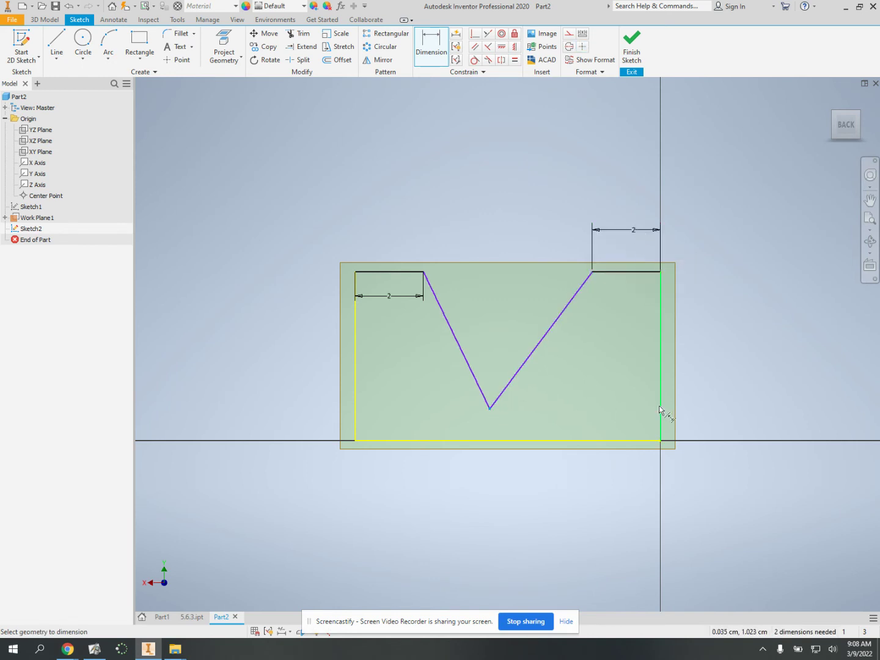
left_click(660, 408)
left_click(557, 176)
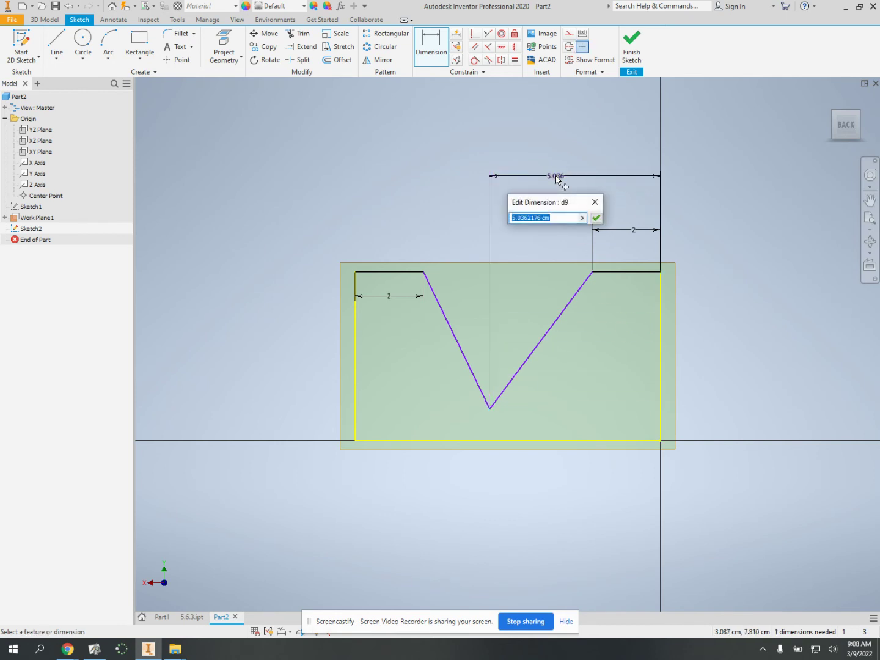
type("4.5")
key("Return")
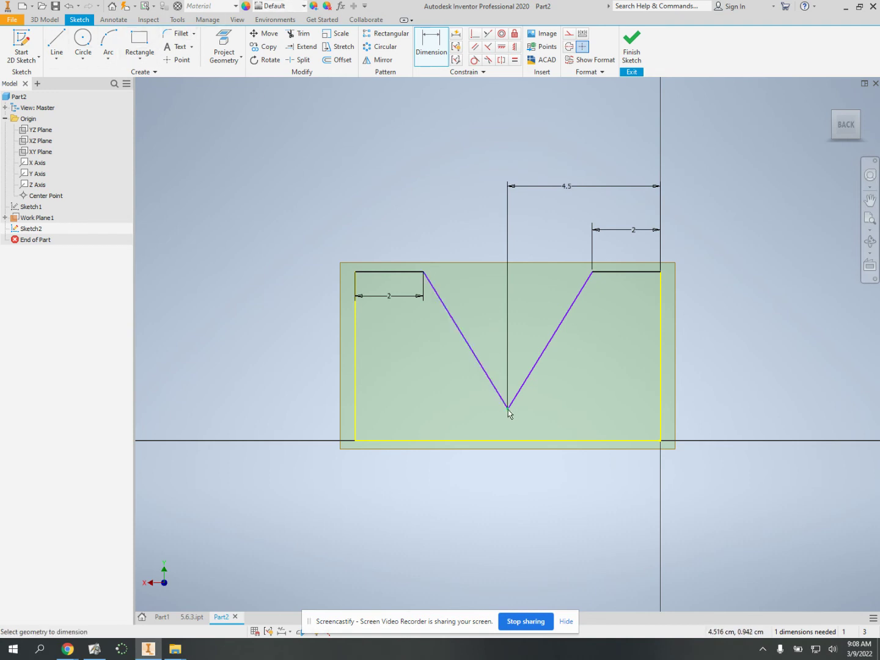
Step: Dimension the notch vertex 2 cm vertically below the top line at the origin side and finish the sketch
left_click(599, 273)
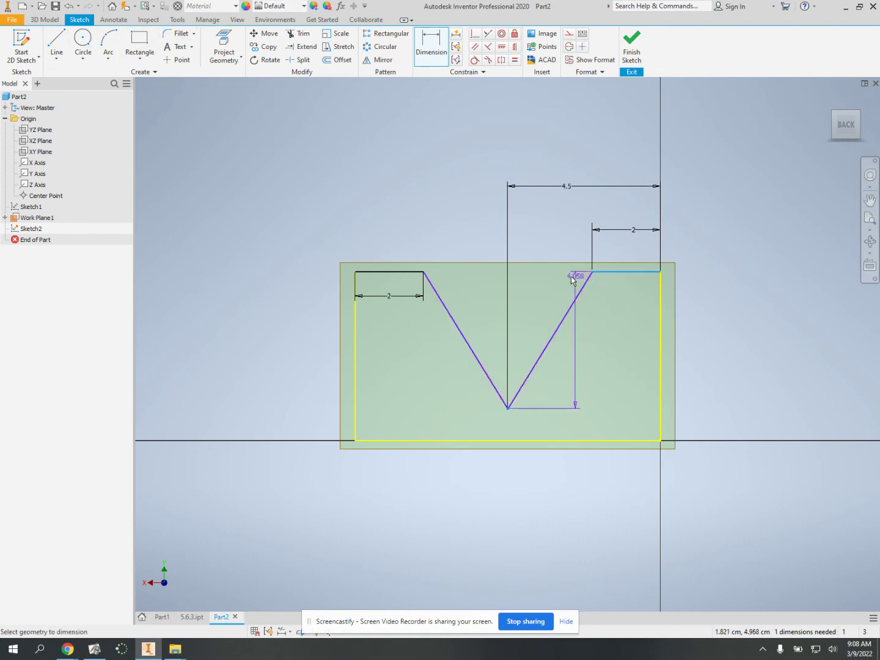
left_click(524, 274)
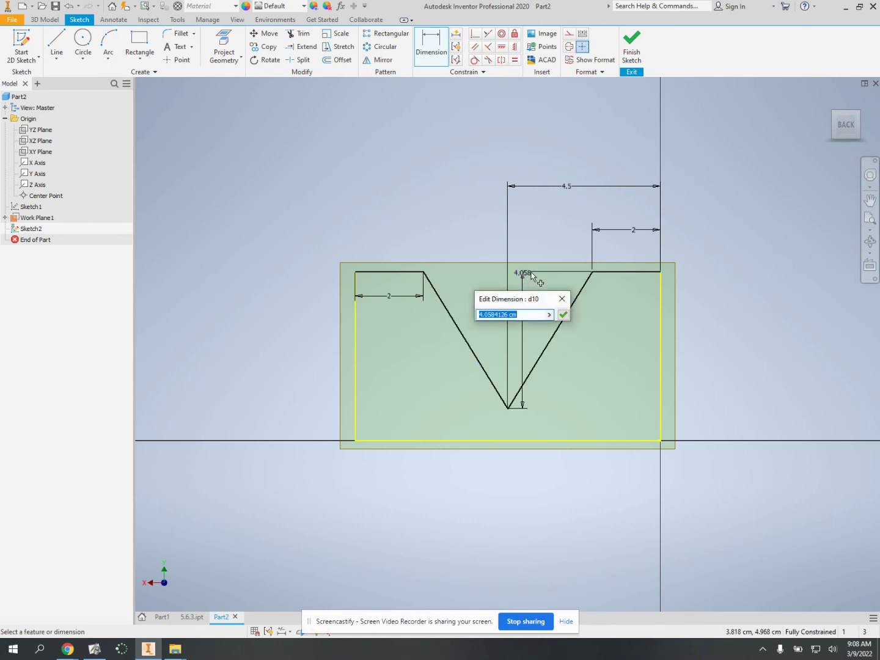
type("2")
key("Return")
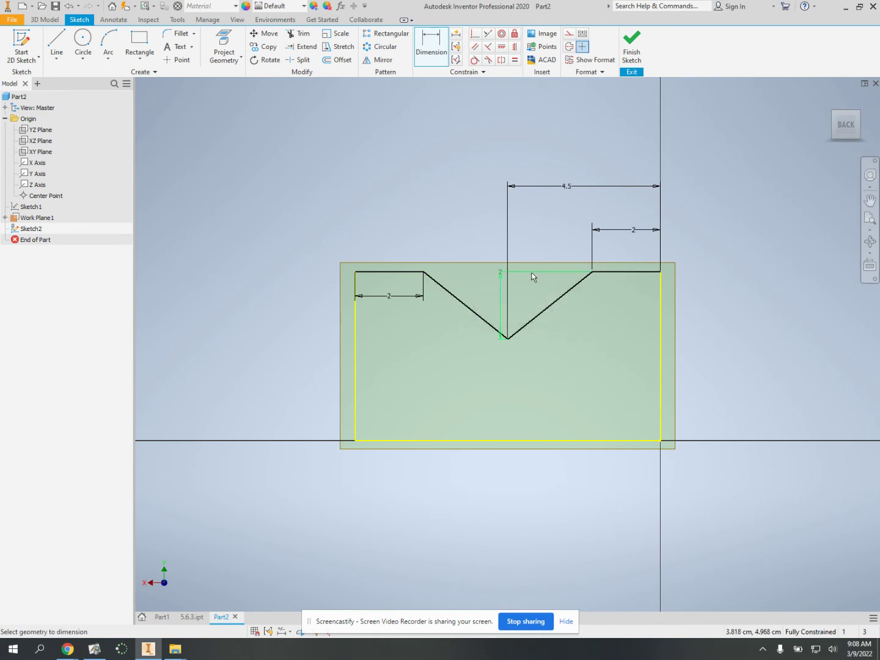
left_click(632, 46)
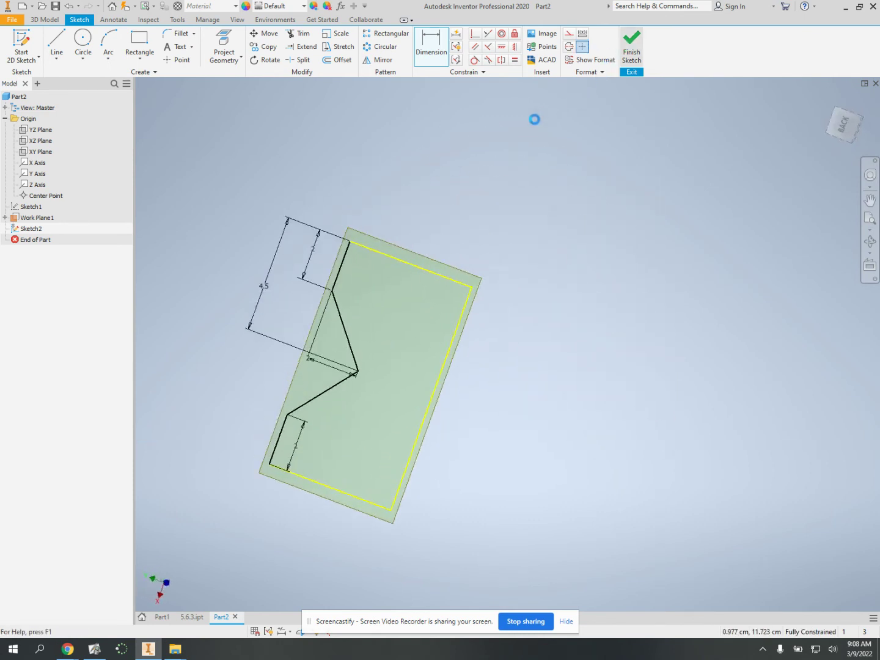
Step: Hide the offset work plane and make the front profile sketch visible
right_click(18, 217)
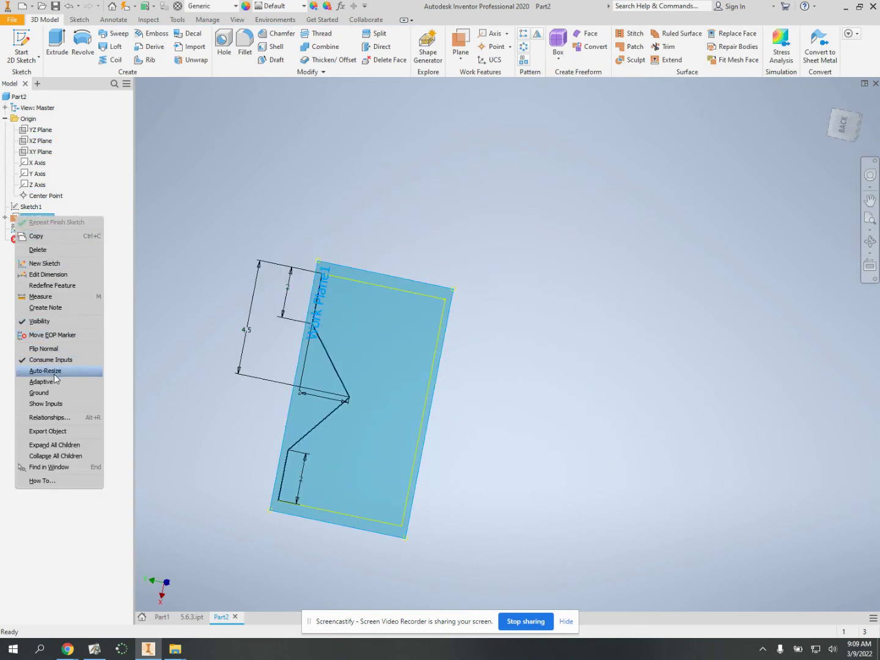
left_click(40, 322)
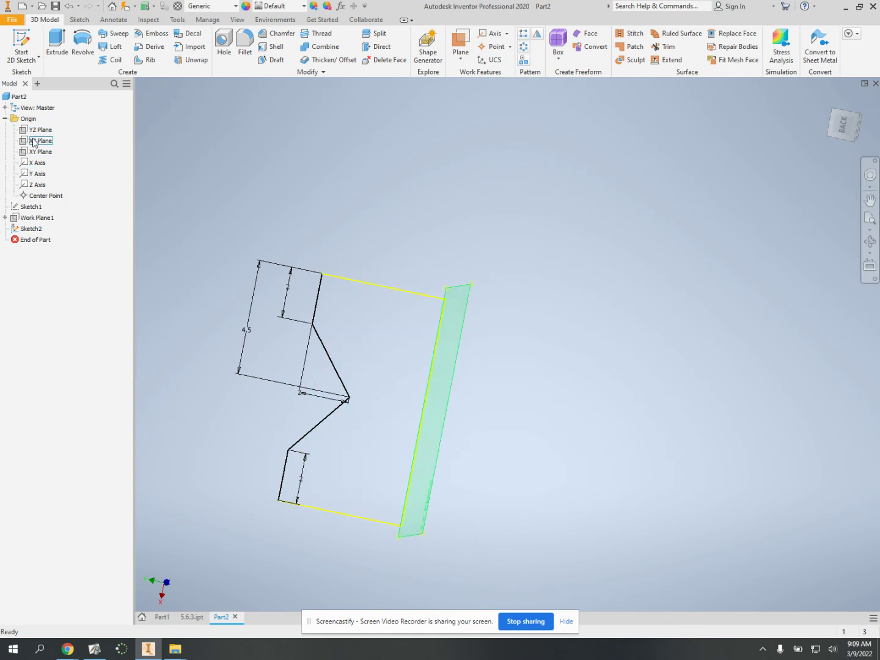
right_click(28, 207)
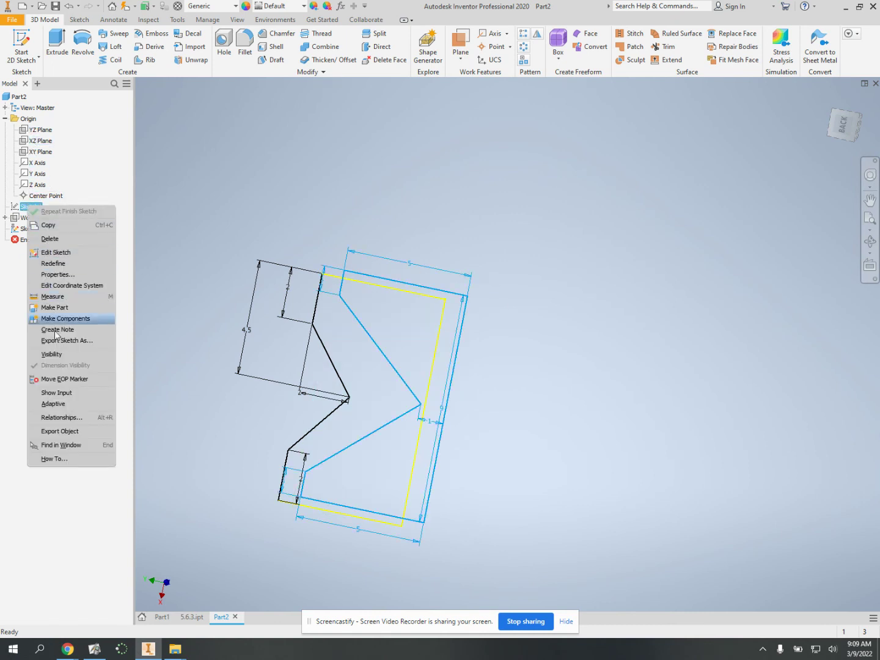
left_click(60, 360)
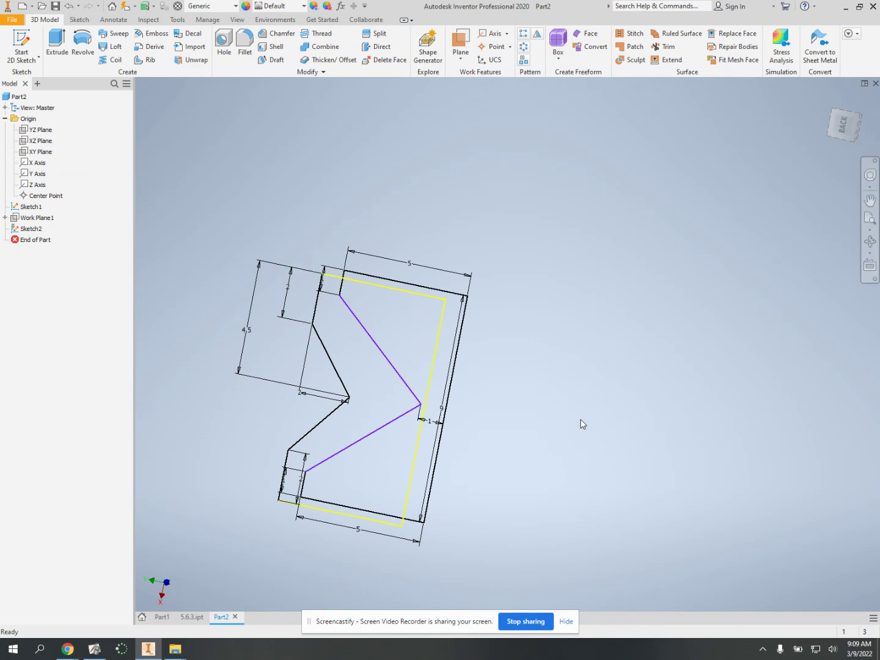
Step: Loft a solid from the rear notched profile on the offset plane to the front notched profile
mouse_move(581, 422)
middle_mouse_down()
mouse_move(614, 400)
mouse_move(596, 400)
mouse_move(550, 433)
mouse_move(537, 479)
mouse_move(507, 493)
middle_mouse_up()
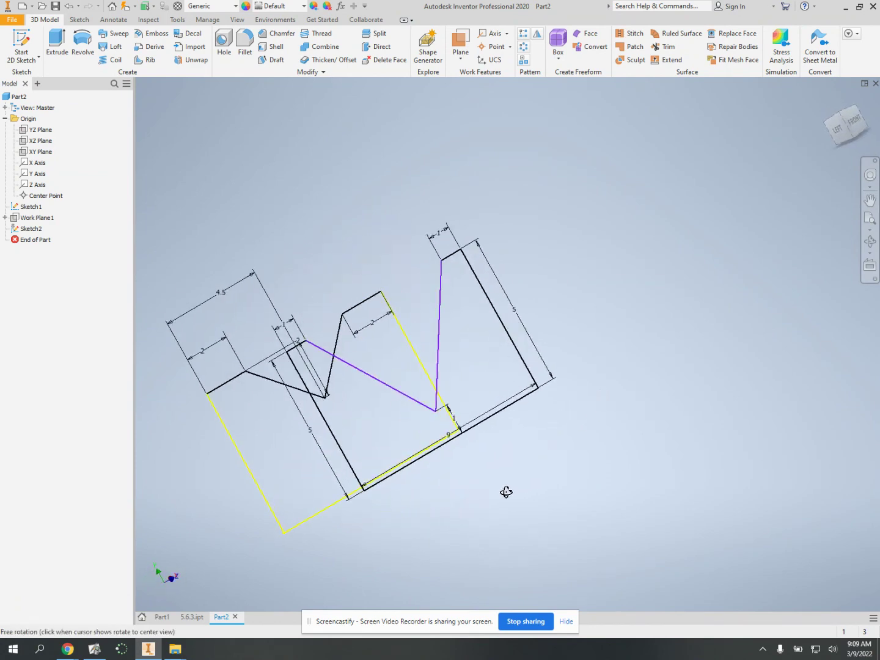
scroll(507, 492, "down", 2)
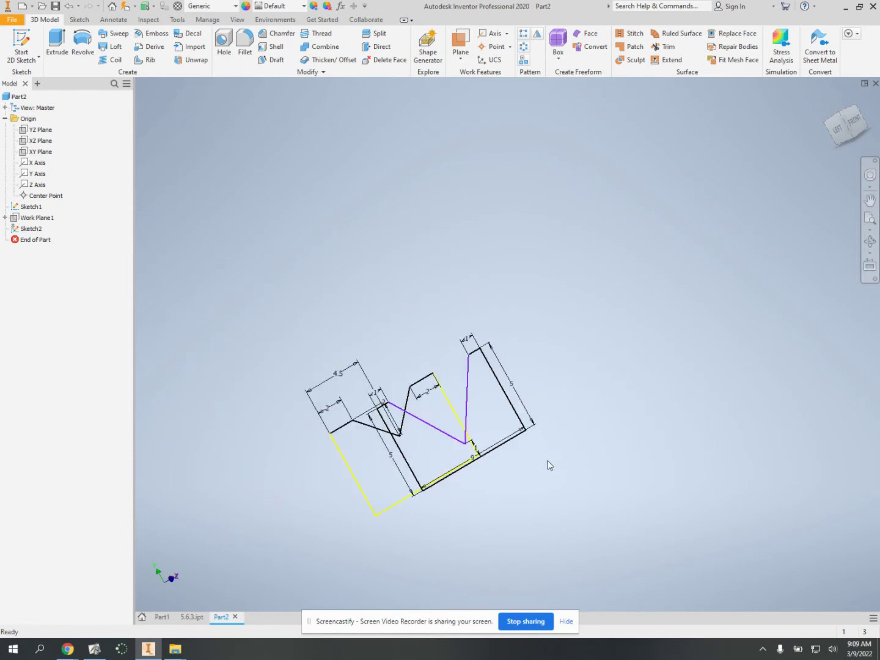
middle_click_drag(548, 465, 590, 471, "shift")
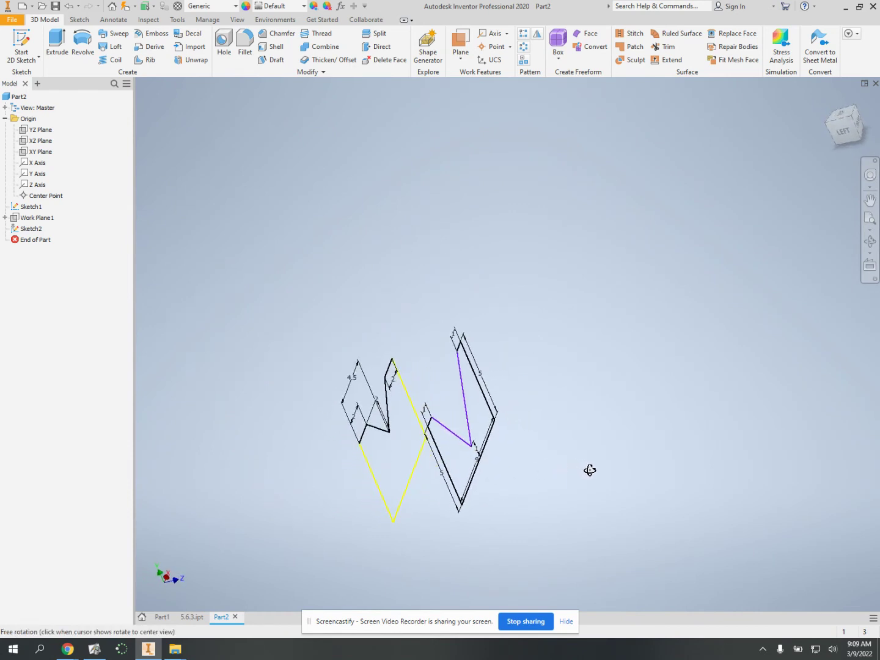
left_click(113, 47)
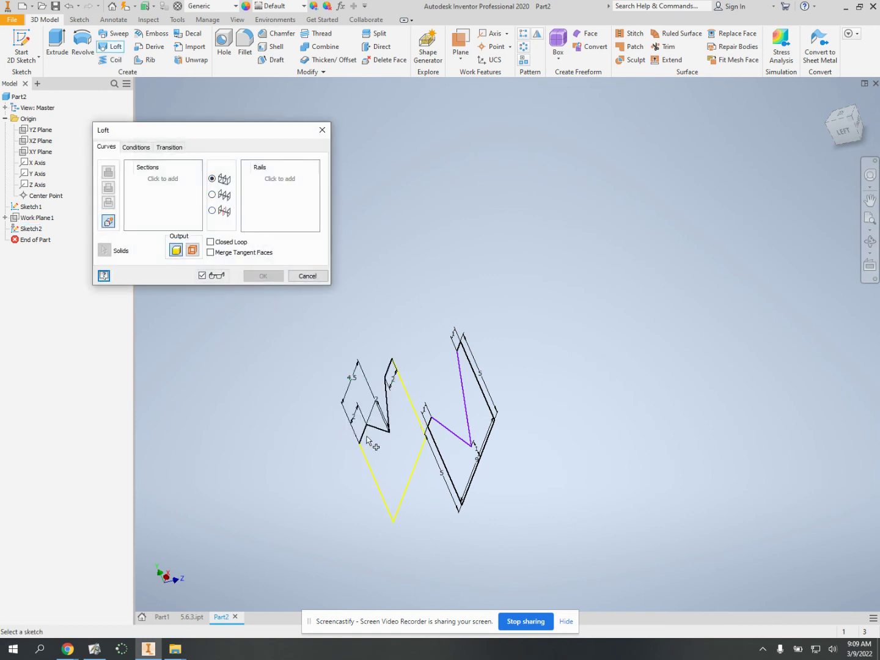
left_click(365, 450)
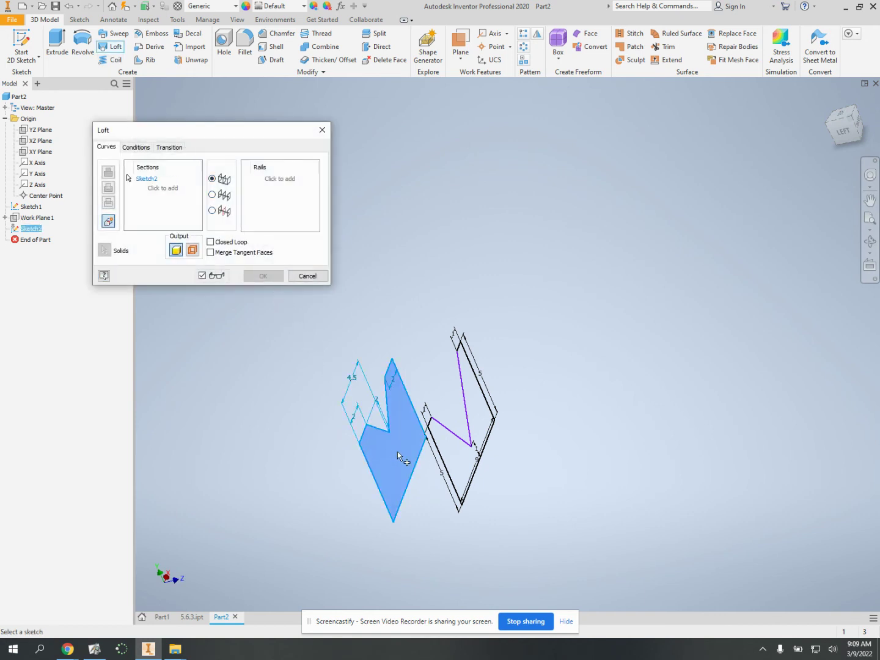
left_click(445, 472)
left_click(264, 277)
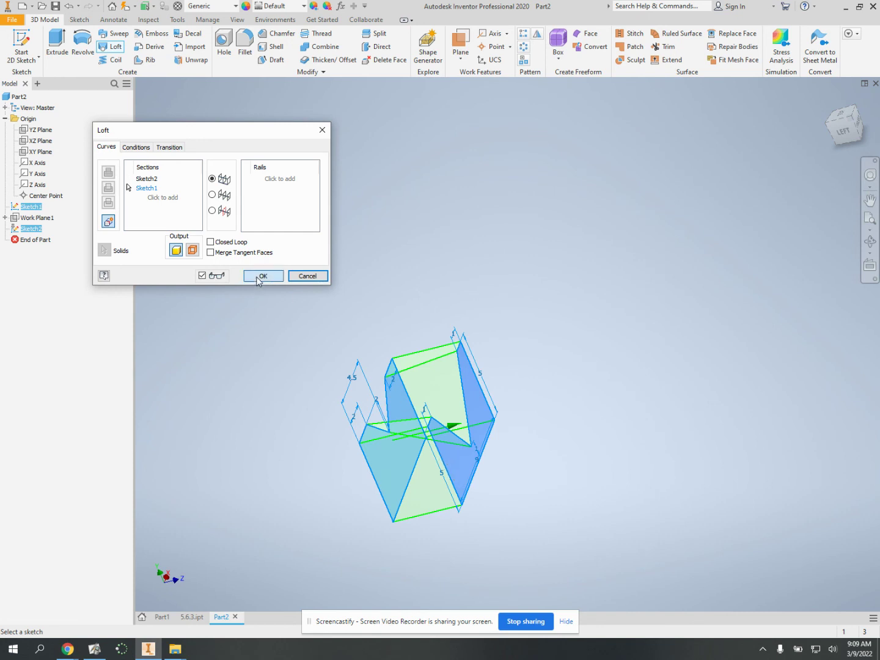
middle_click_drag(623, 405, 548, 453, "shift")
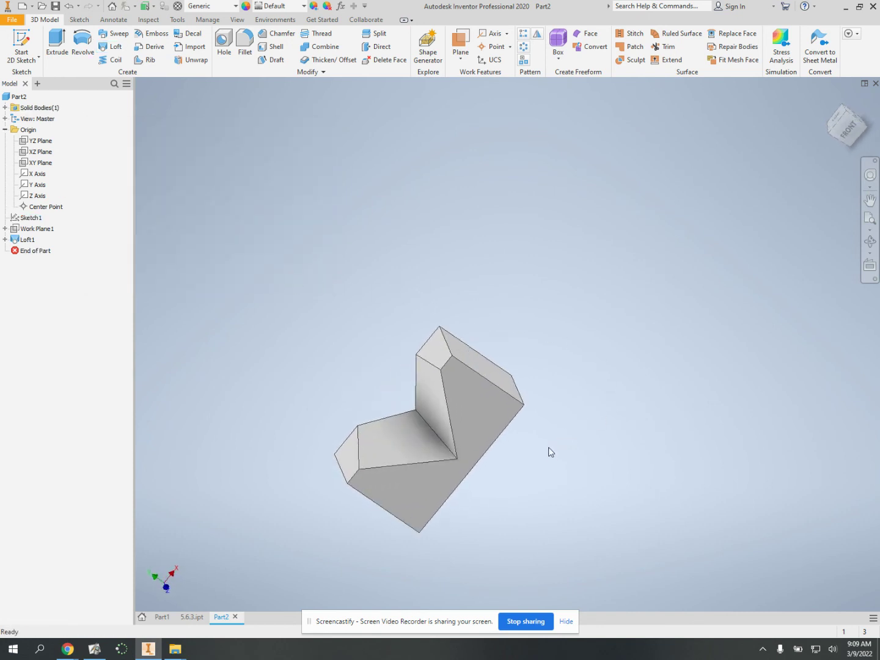
Step: Assign Polyethylene, High Density as the part's physical material in its iProperties
right_click(8, 100)
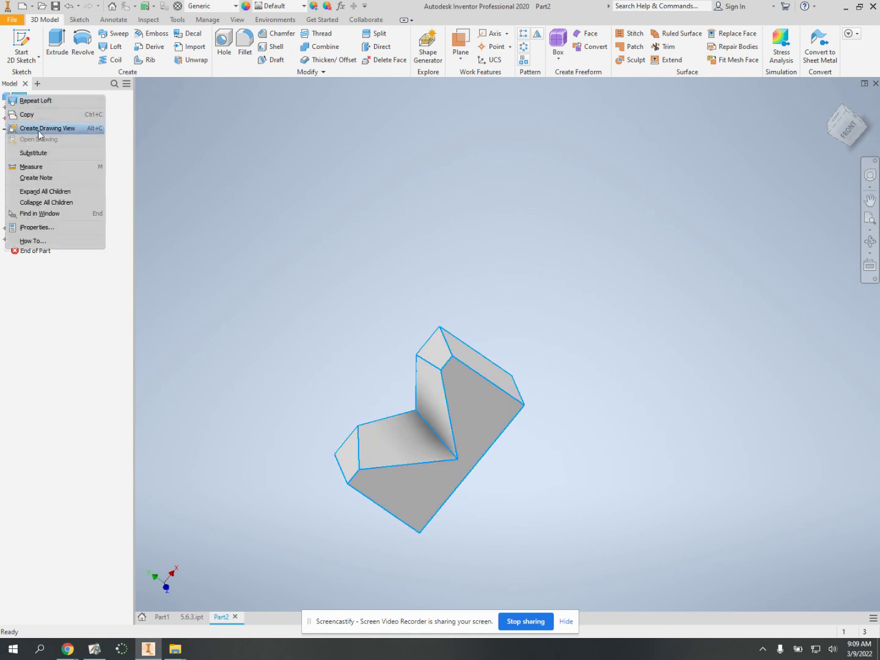
left_click(34, 227)
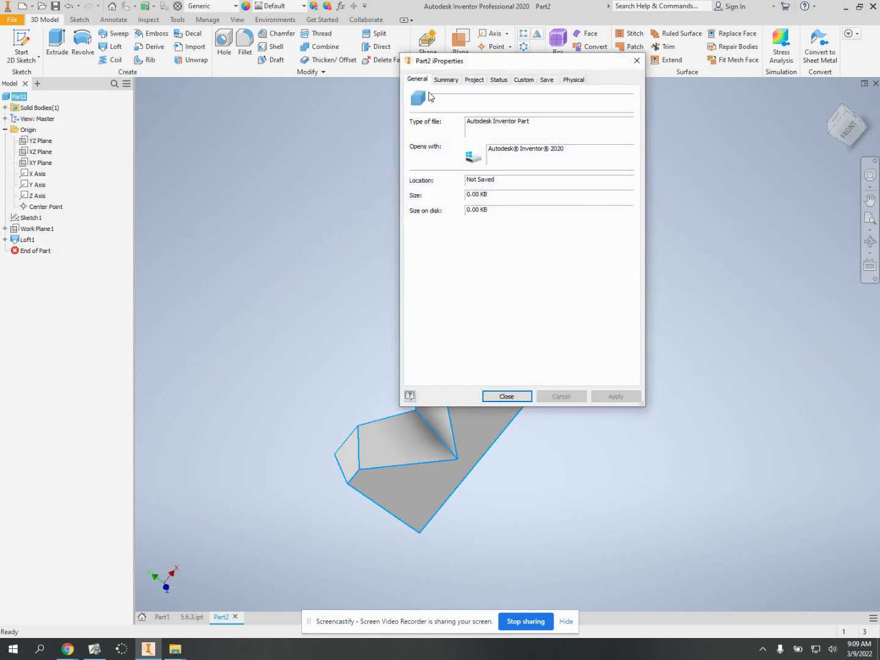
left_click(571, 80)
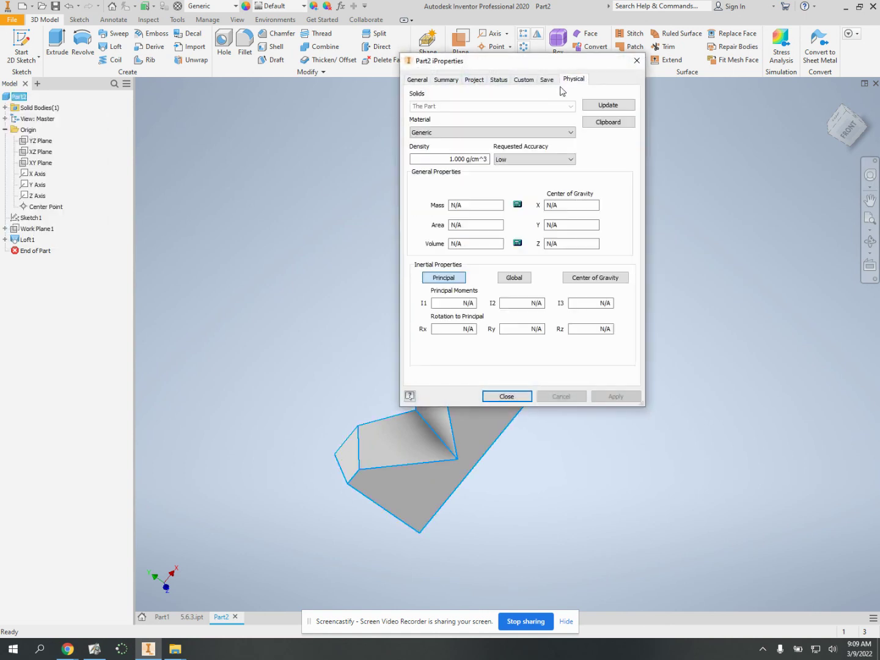
left_click(451, 133)
left_click_drag(570, 240, 570, 246)
left_click(482, 272)
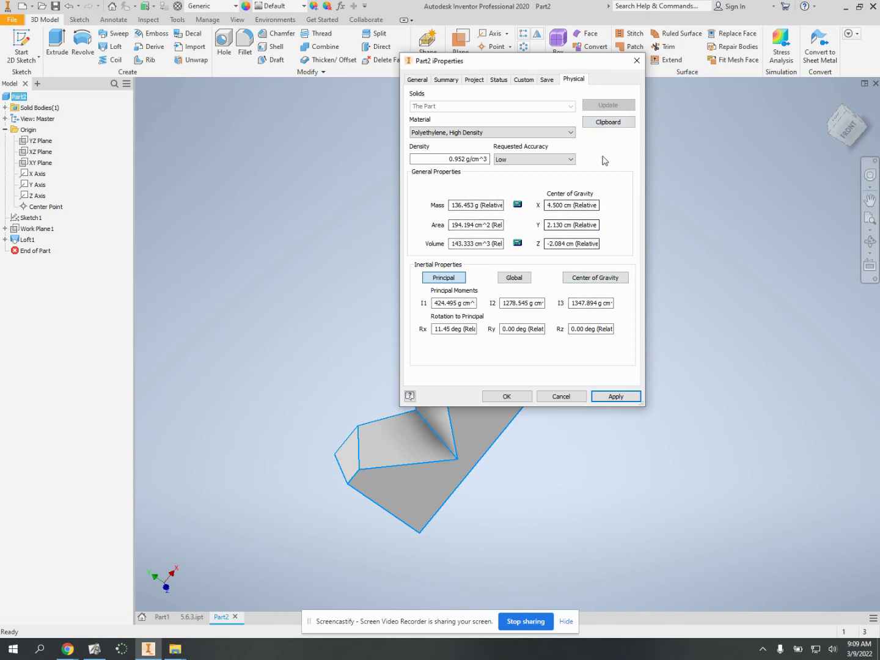
left_click(614, 397)
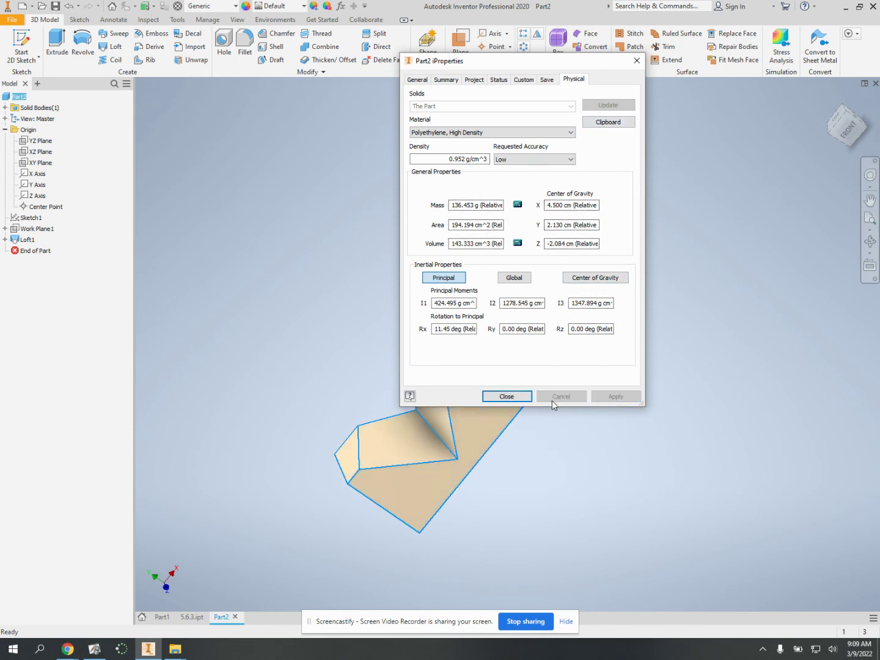
left_click(507, 397)
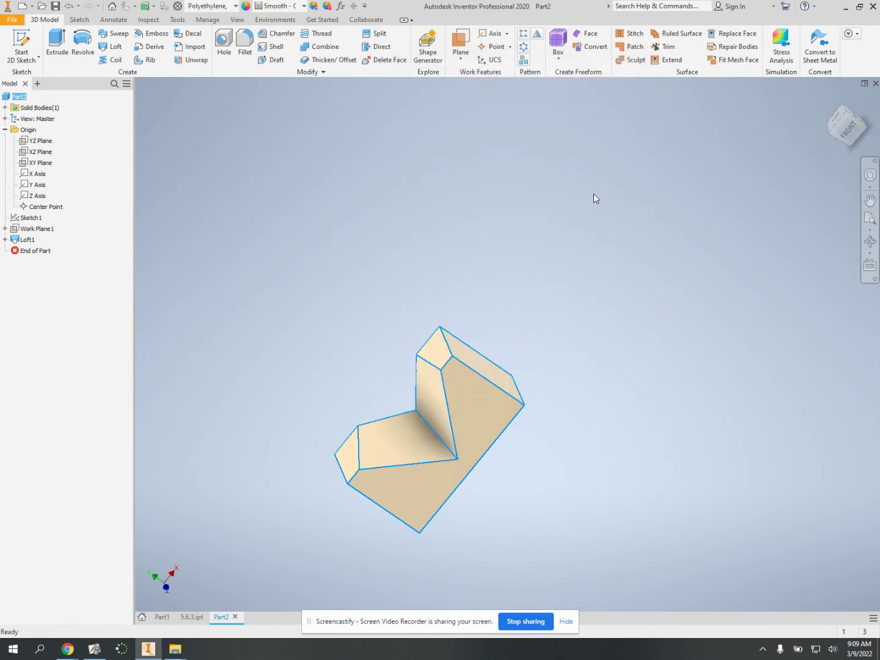
middle_click_drag(581, 338, 618, 383, "shift")
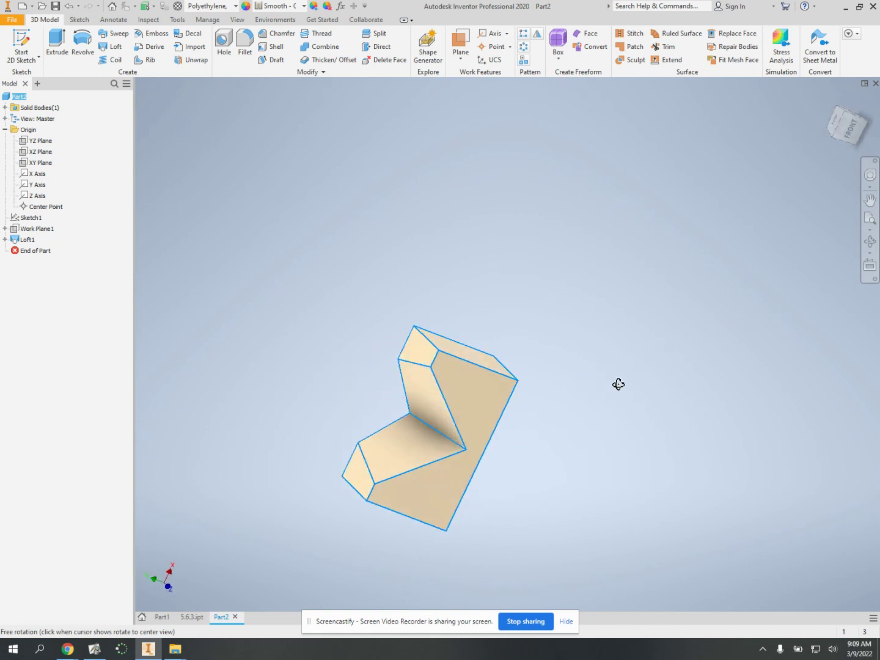
scroll(509, 602, "down", 3)
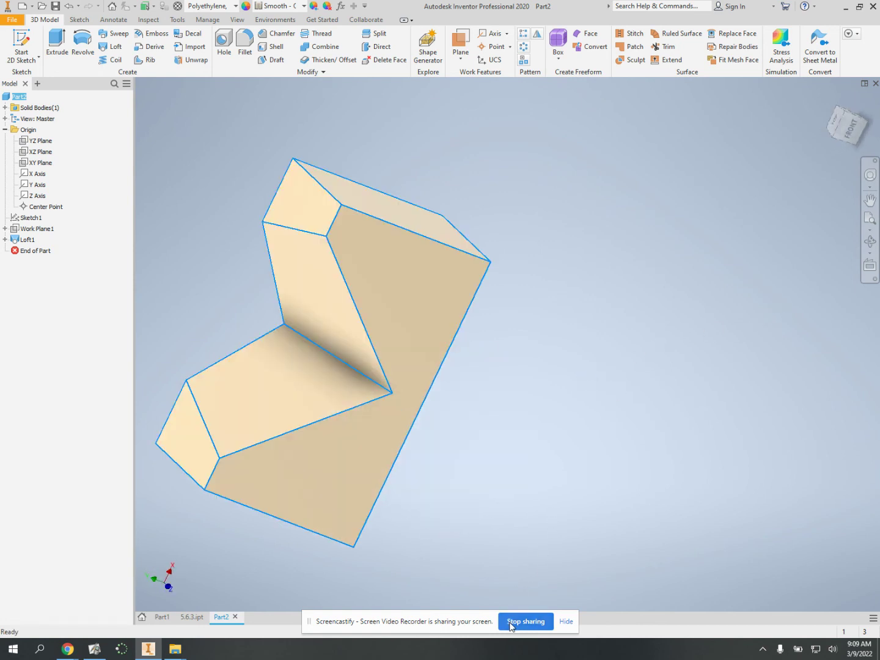